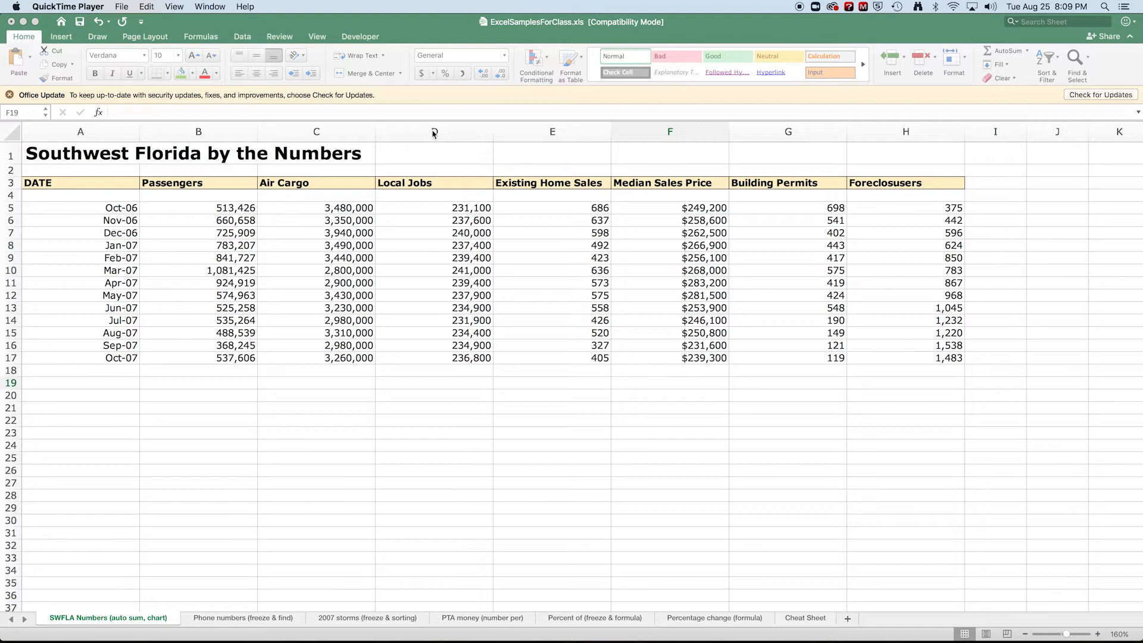
# Select column A and widen it slightly by its boundary.
pyautogui.click(116, 136)
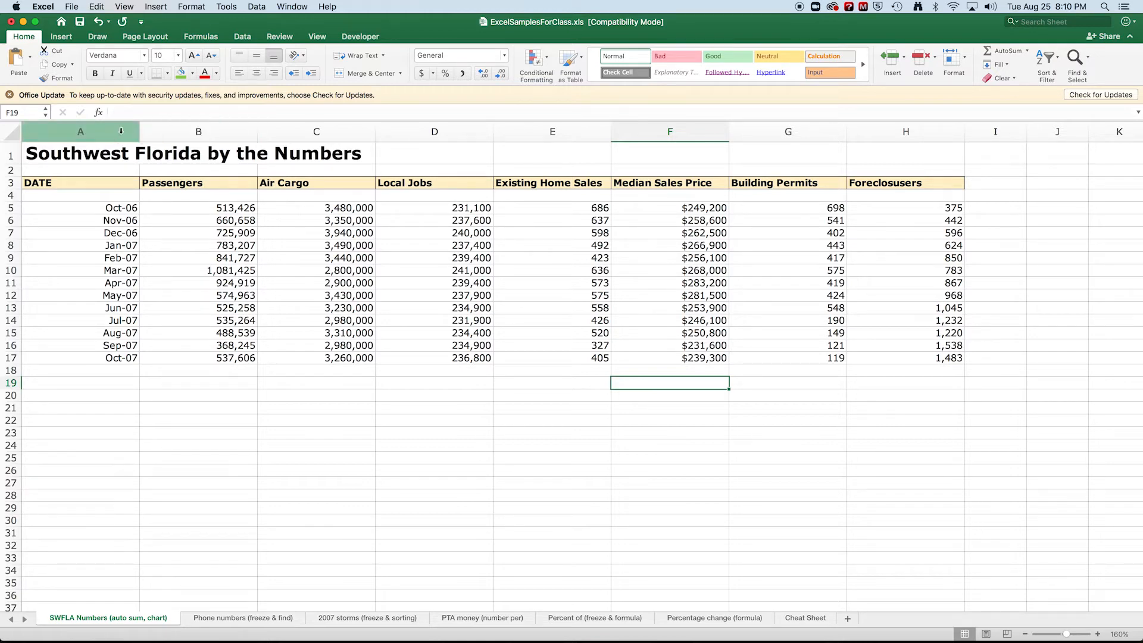
pyautogui.click(105, 131)
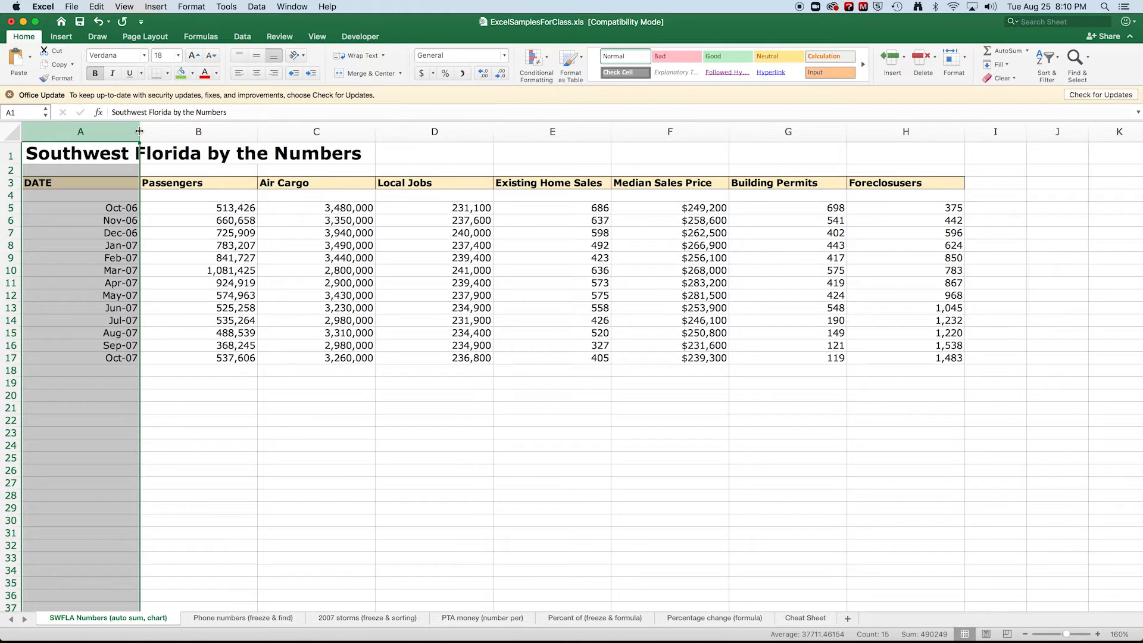
pyautogui.moveTo(139, 130); pyautogui.dragTo(139, 131)
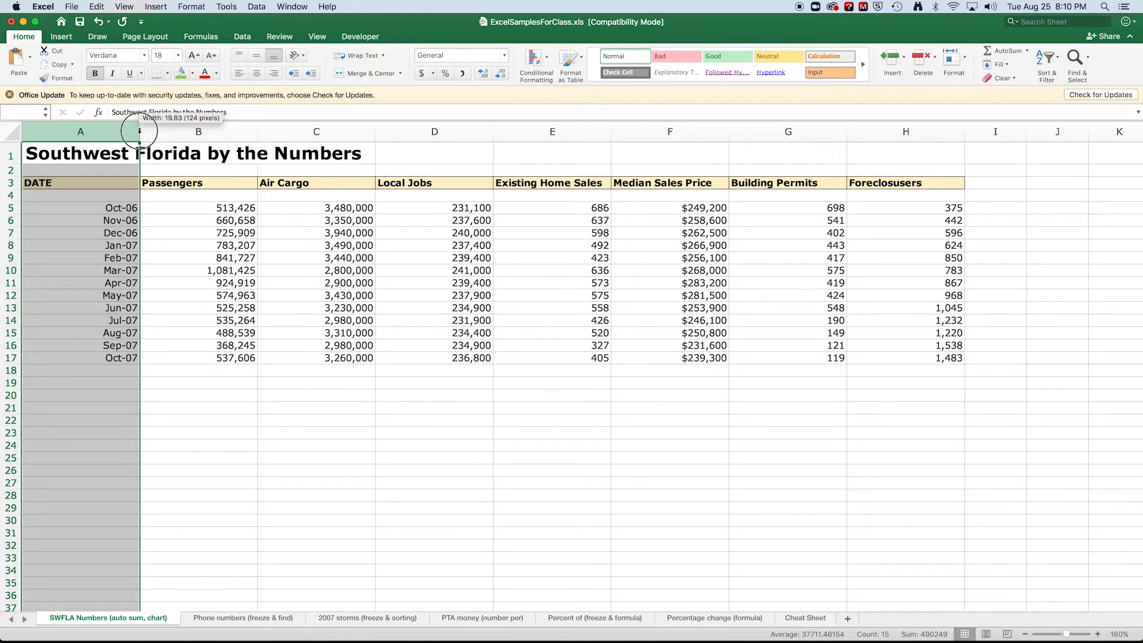
pyautogui.moveTo(139, 131)
pyautogui.mouseDown()
pyautogui.moveTo(115, 130)
pyautogui.moveTo(154, 132)
pyautogui.mouseUp()
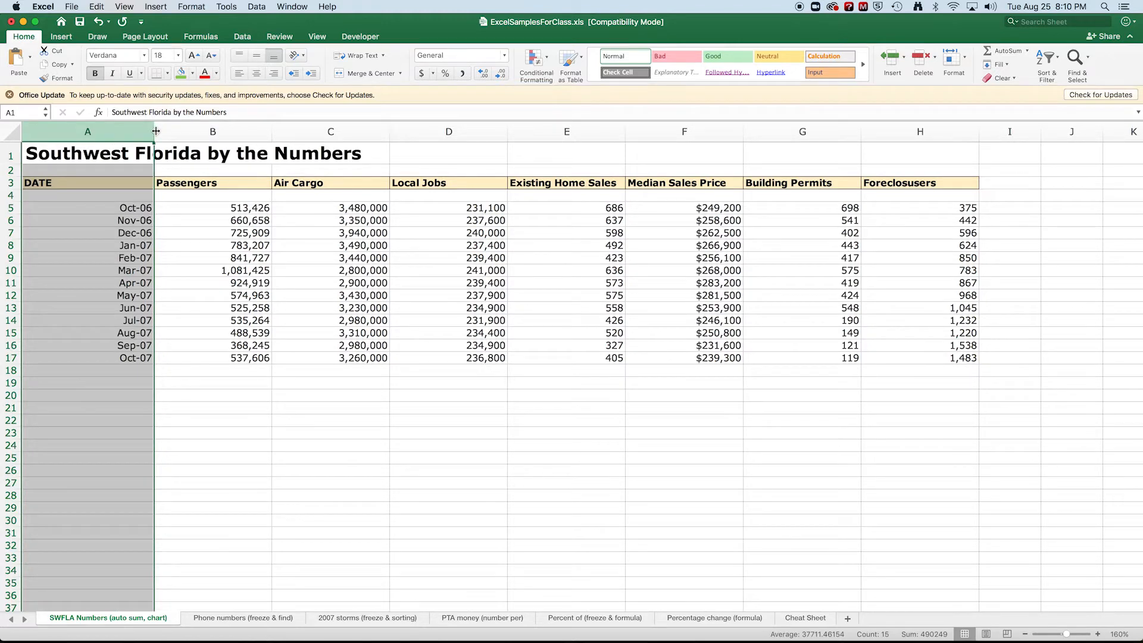
# Autofit column A to its longest entry, then manually narrow it to about the width of the date column's neighbours.
pyautogui.doubleClick(153, 131)
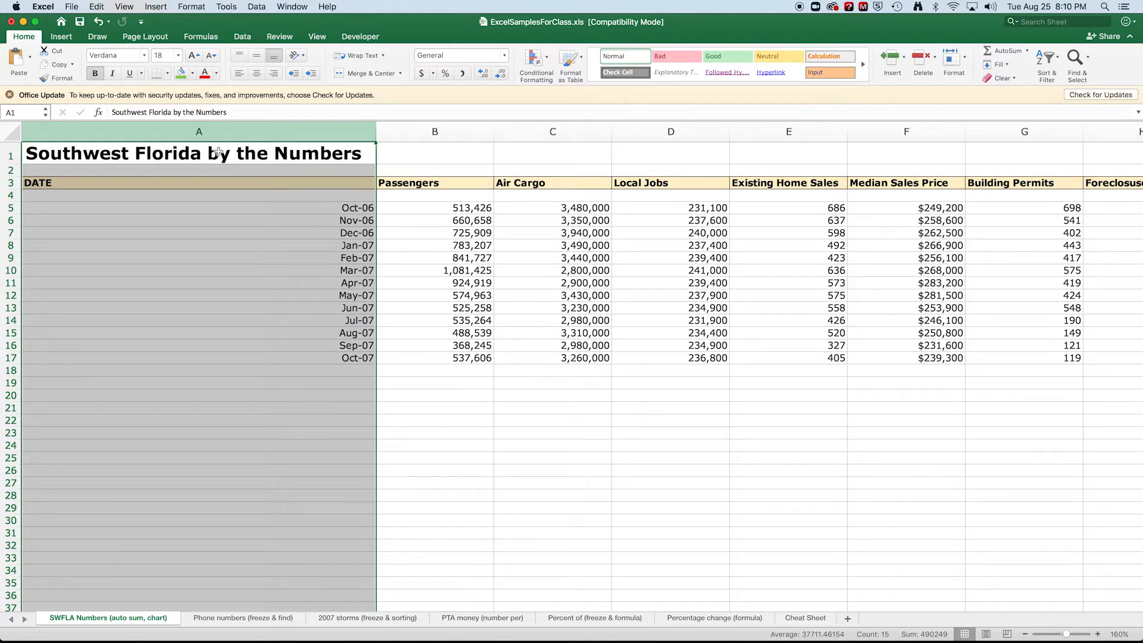
pyautogui.click(376, 131)
pyautogui.moveTo(376, 132); pyautogui.dragTo(135, 149)
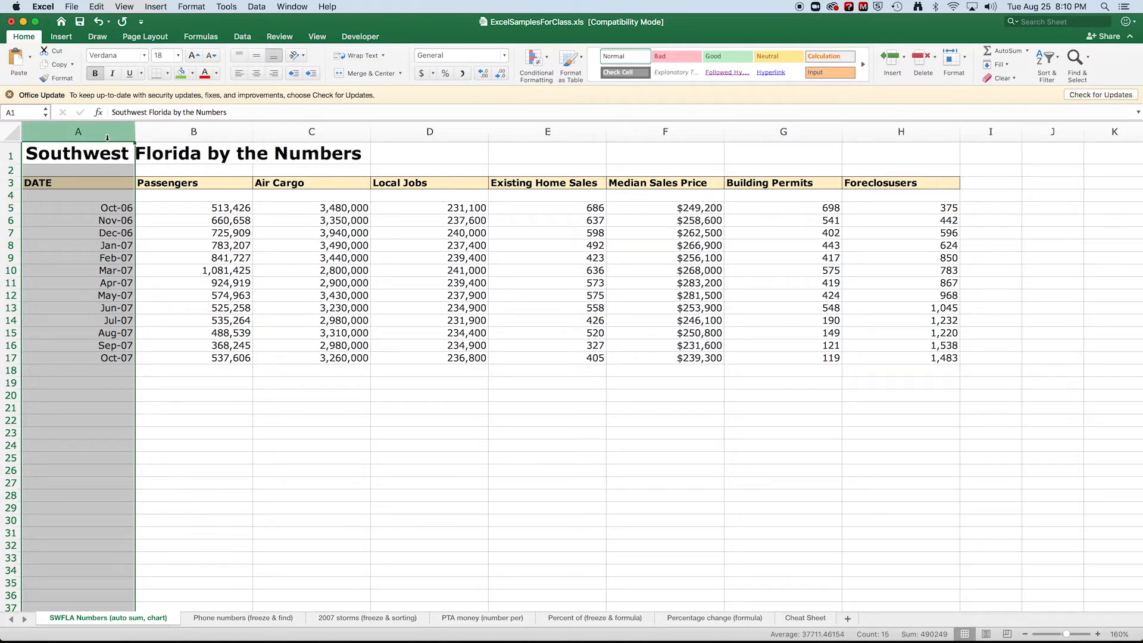
# Select columns A through H, autofit them to their contents, and set them all to a width of 20.
pyautogui.moveTo(112, 134); pyautogui.dragTo(959, 131)
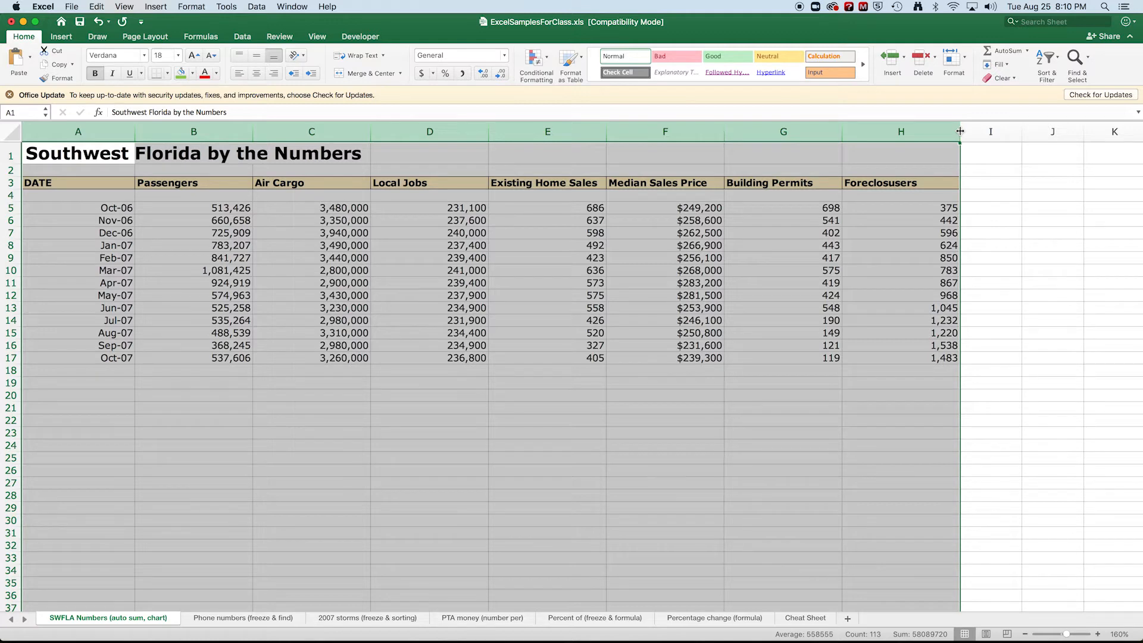
pyautogui.doubleClick(960, 131)
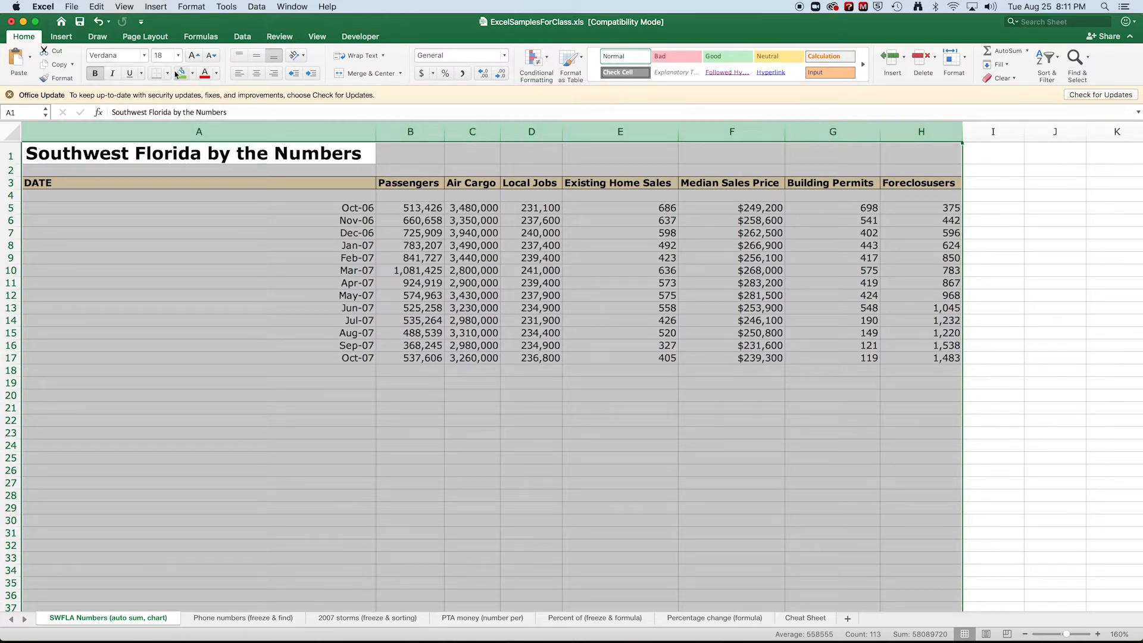
pyautogui.click(189, 7)
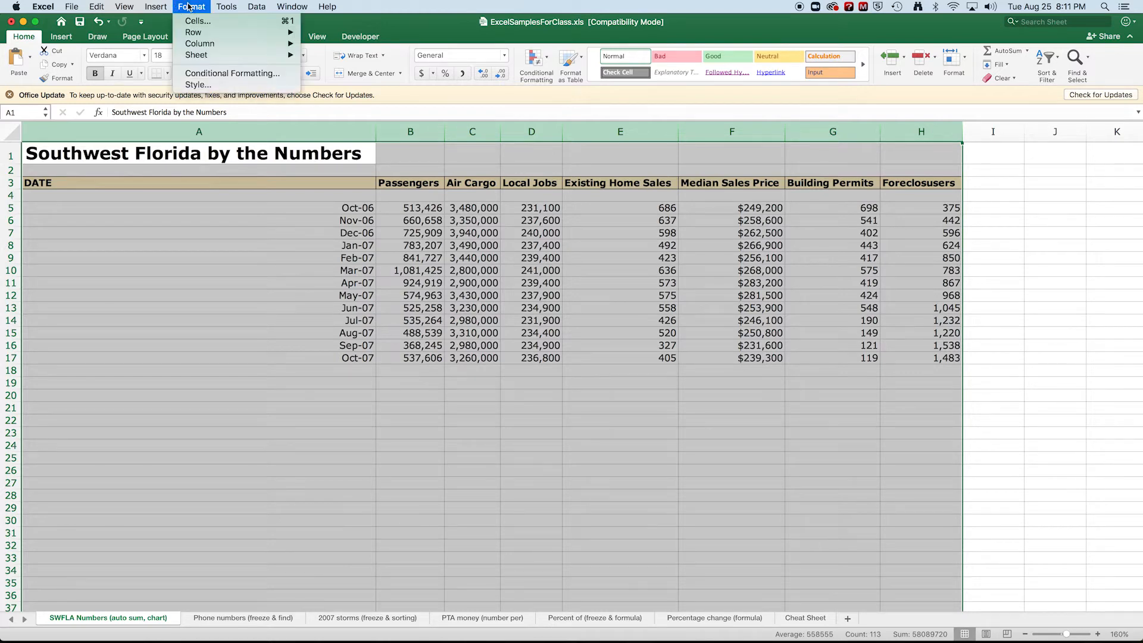
pyautogui.moveTo(200, 44)
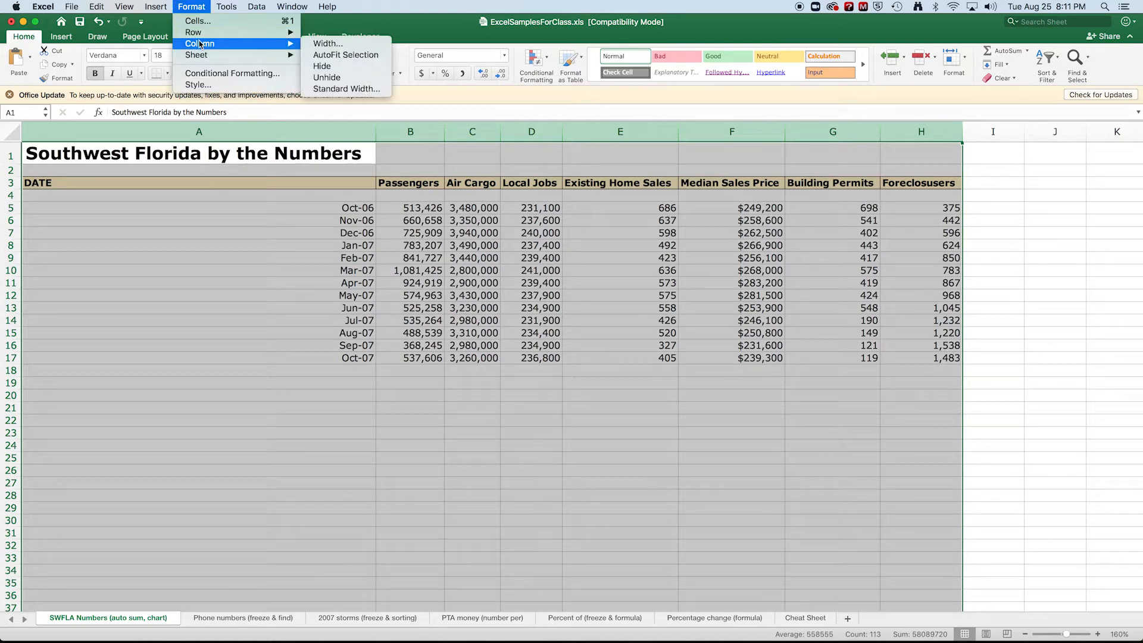
pyautogui.click(321, 47)
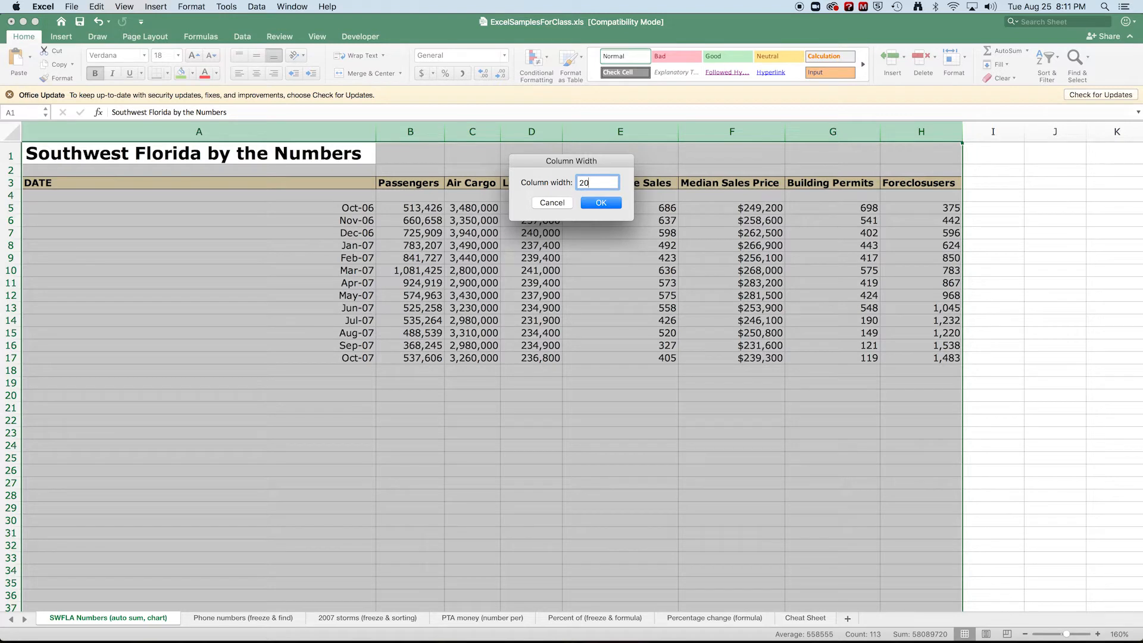
pyautogui.press('Return')
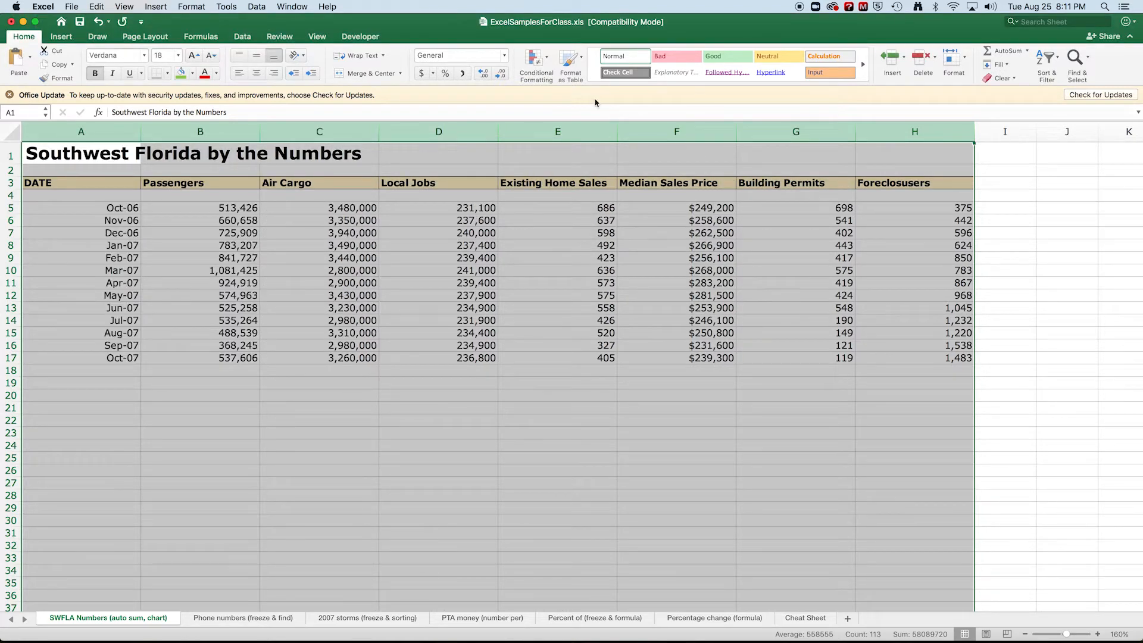
# Set the width of columns A through H to 15.
pyautogui.click(192, 6)
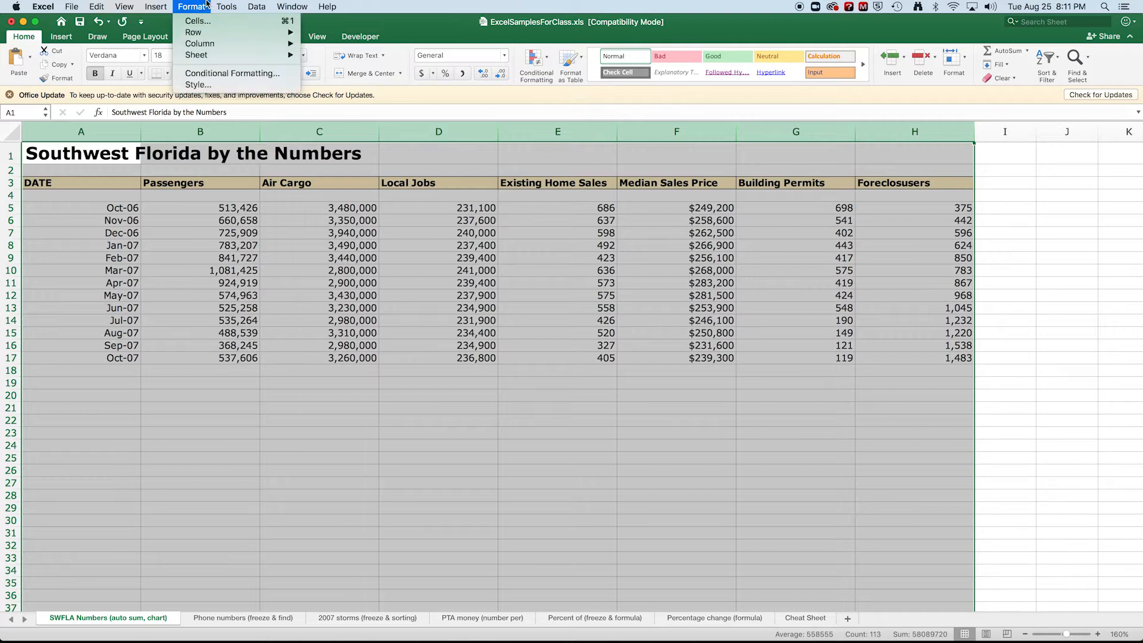
pyautogui.moveTo(212, 42)
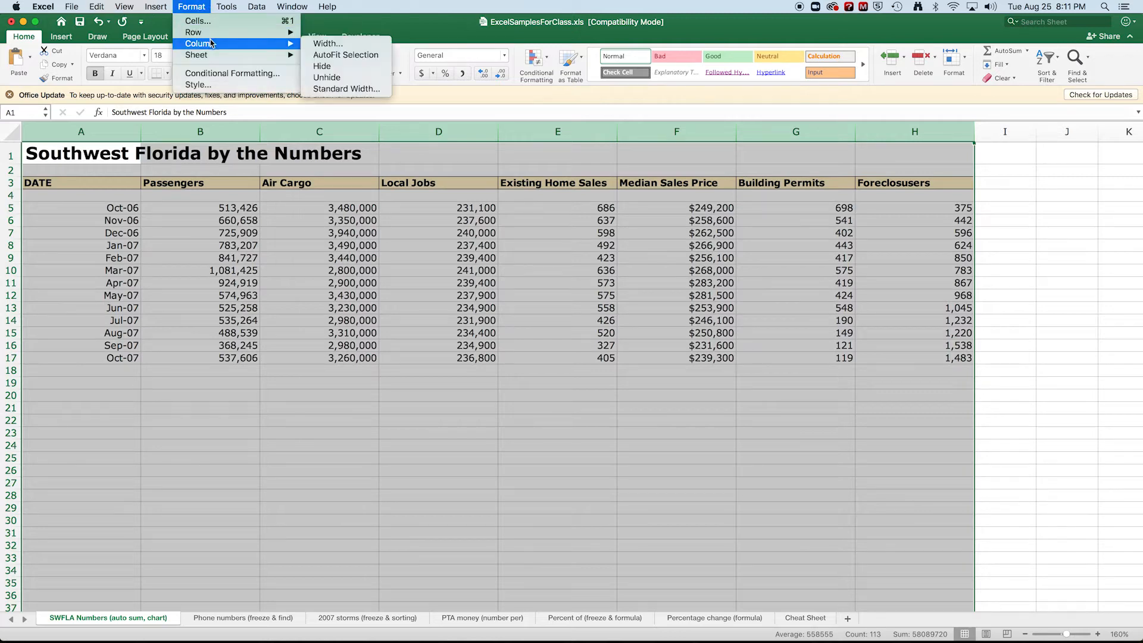
pyautogui.click(332, 48)
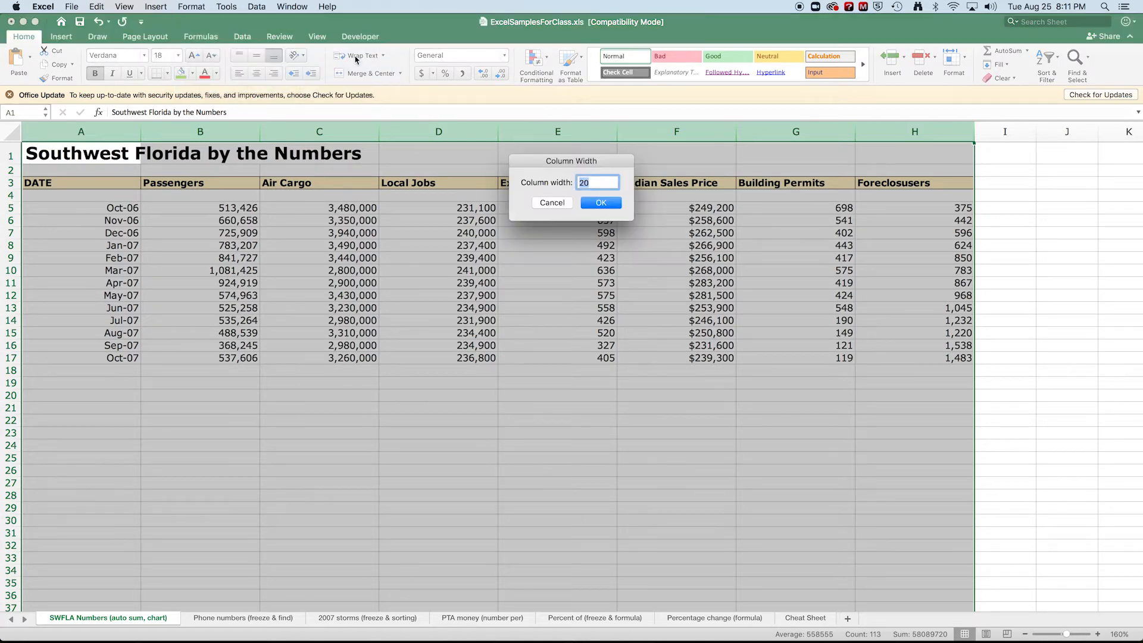
pyautogui.write('15')
pyautogui.press('Return')
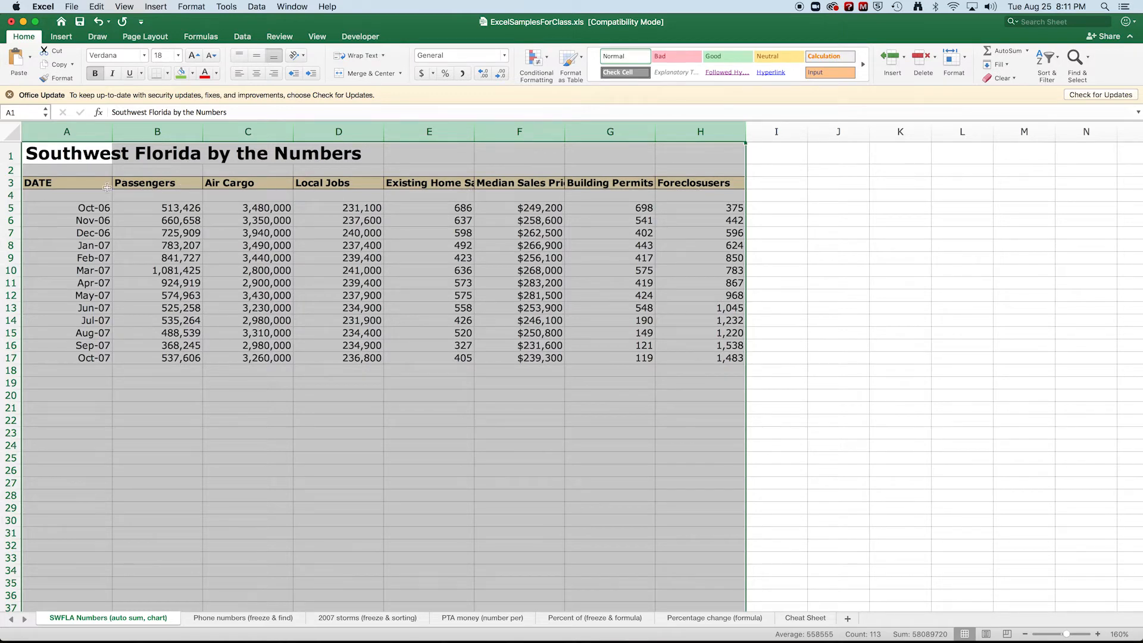
# Turn on text wrapping for the header cells in row 3, from DATE through Foreclosusers.
pyautogui.click(706, 183)
pyautogui.moveTo(707, 183); pyautogui.dragTo(53, 182)
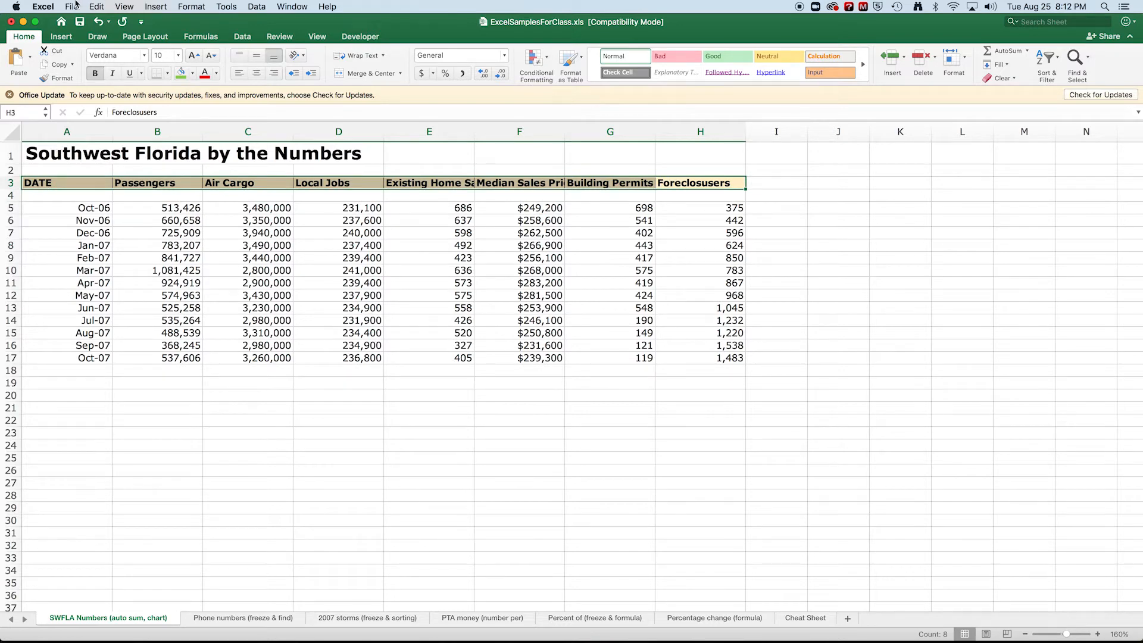
pyautogui.click(193, 6)
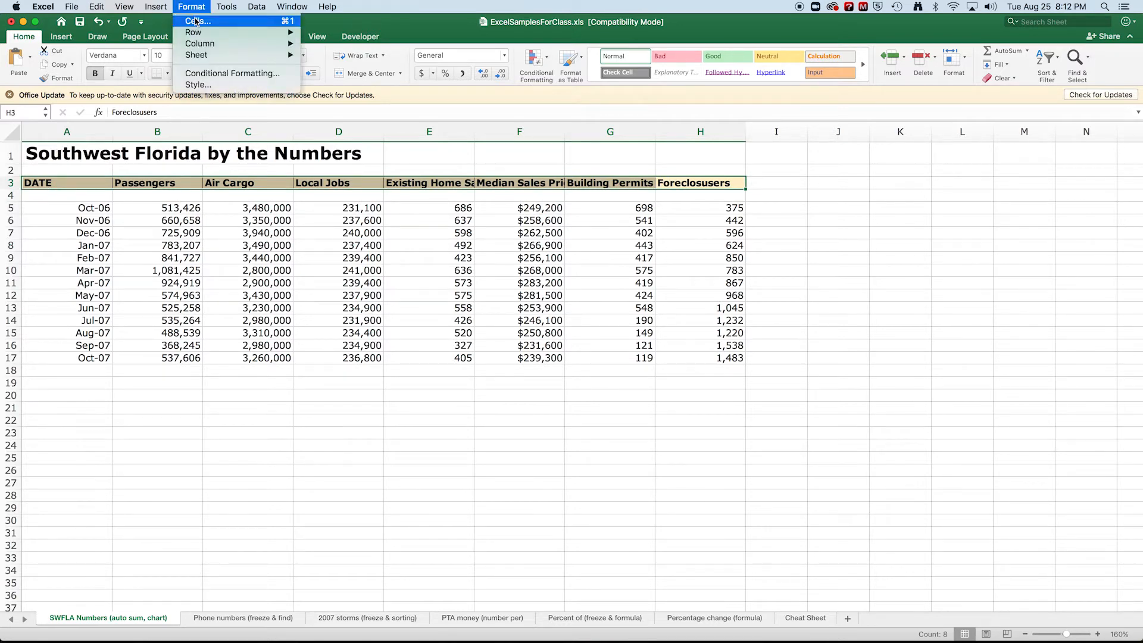
pyautogui.click(196, 22)
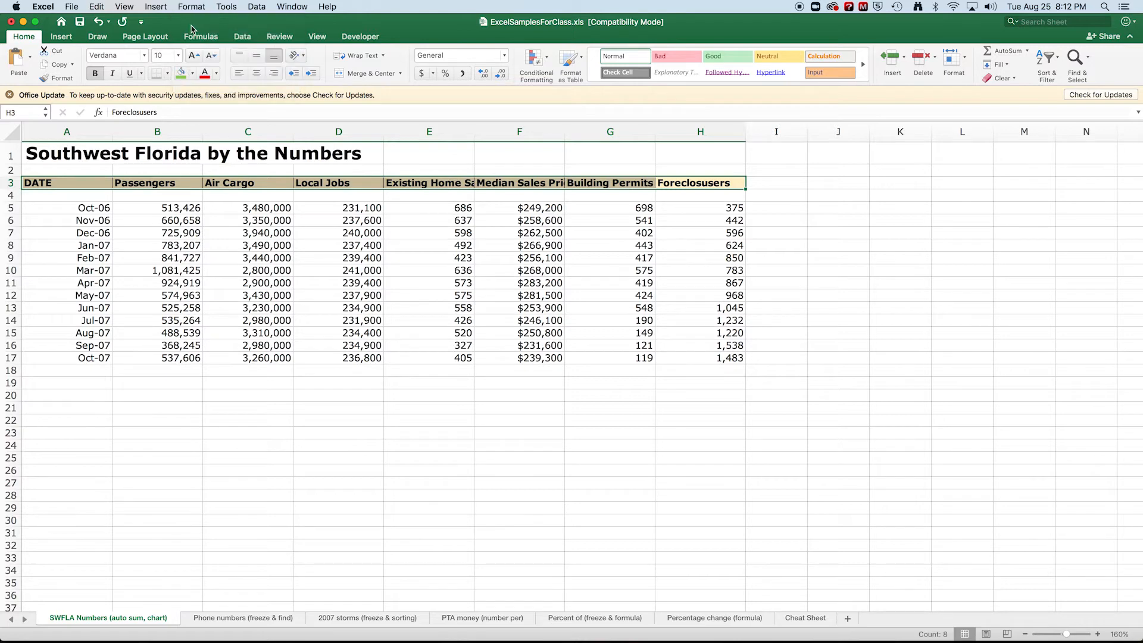
pyautogui.click(524, 109)
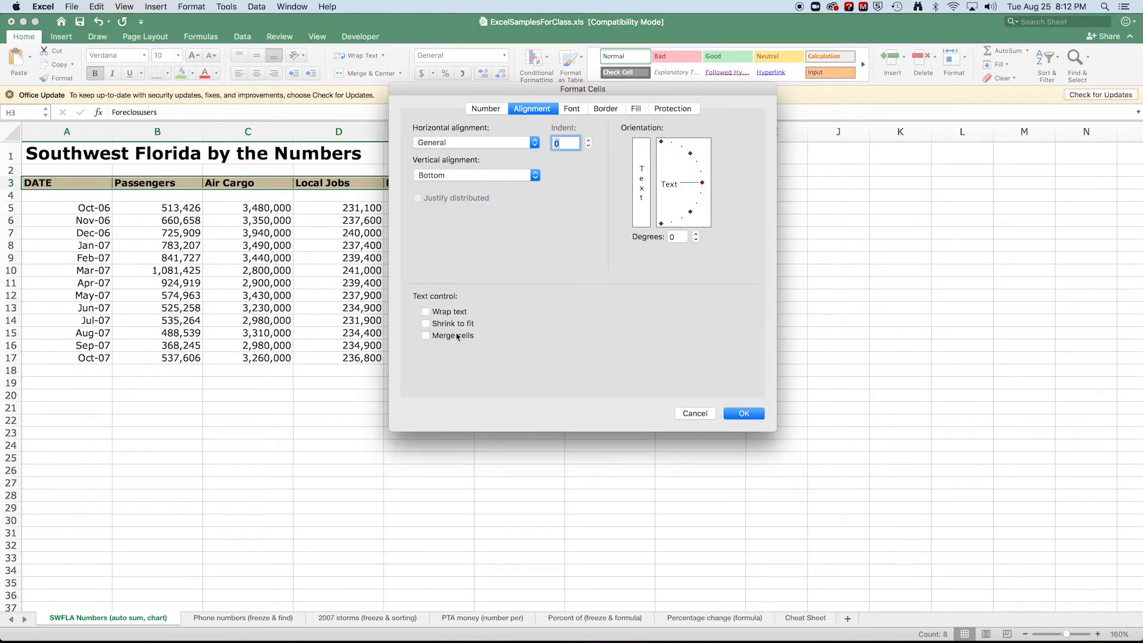
pyautogui.click(426, 311)
pyautogui.click(744, 413)
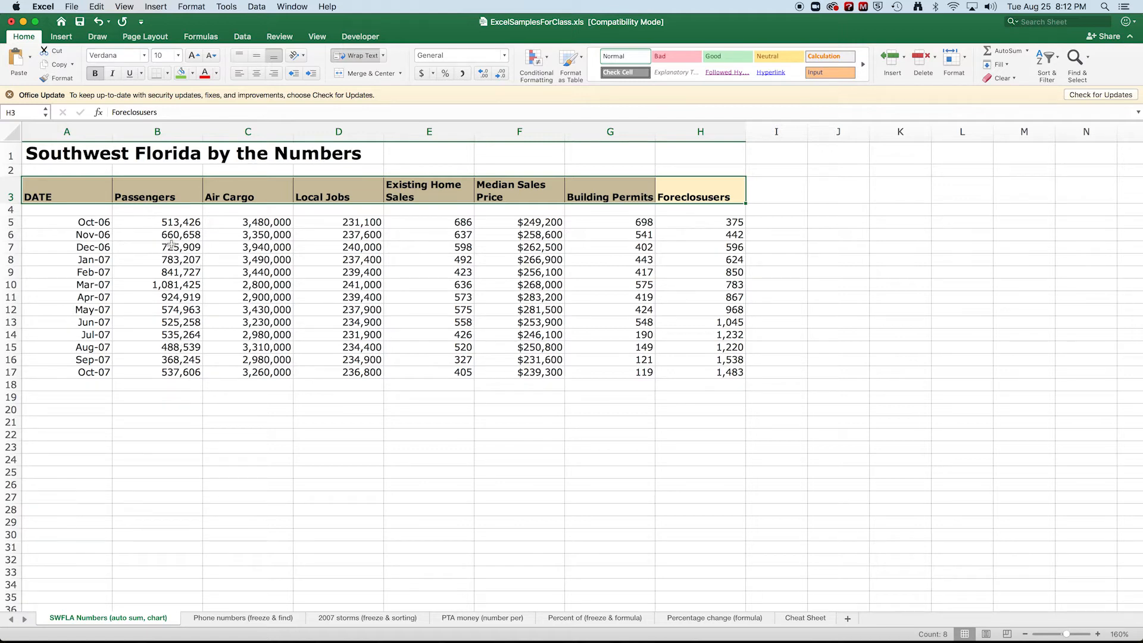
# Freeze the panes at cell A4 to lock the title and header rows above the data.
pyautogui.scroll(-1, 341, 372)
pyautogui.scroll(-2, 343, 331)
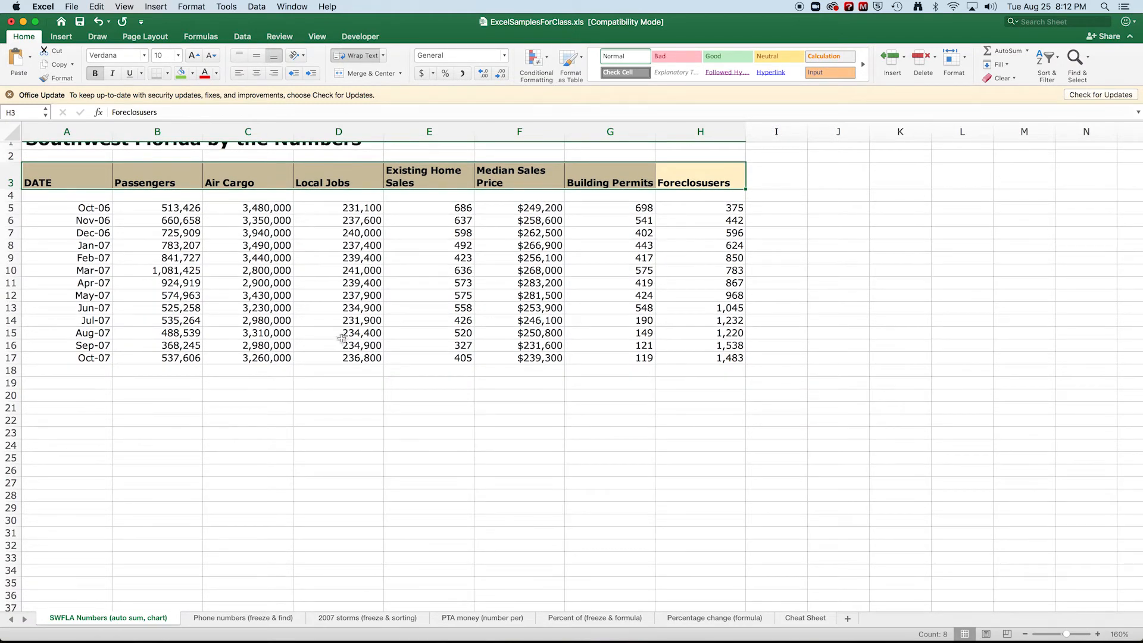
pyautogui.scroll(-2, 344, 338)
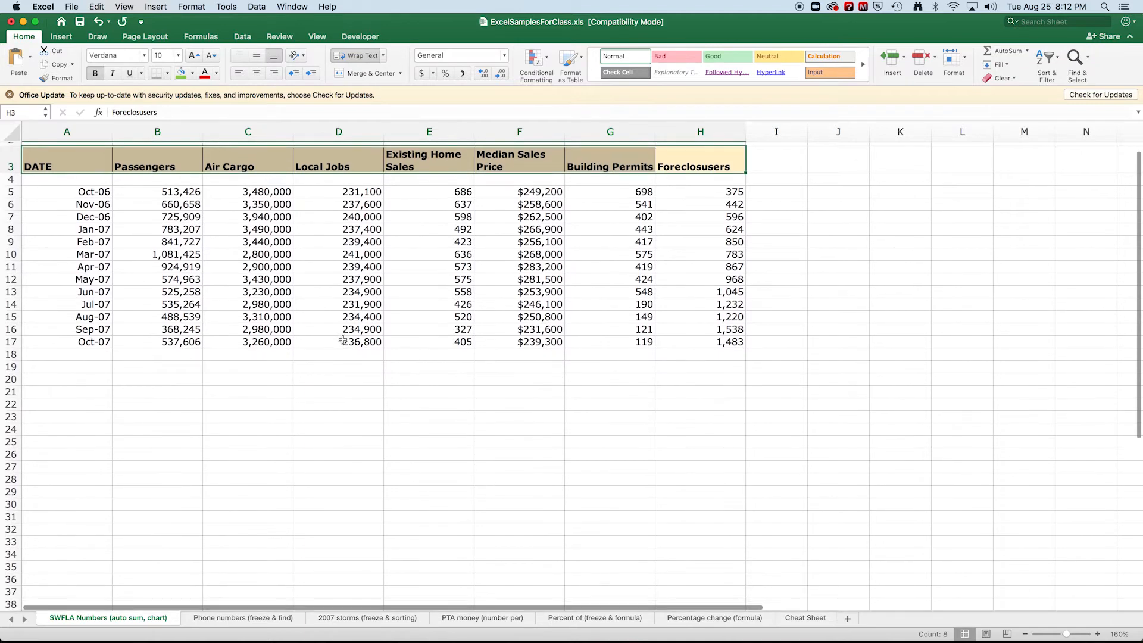
pyautogui.scroll(-5, 343, 339)
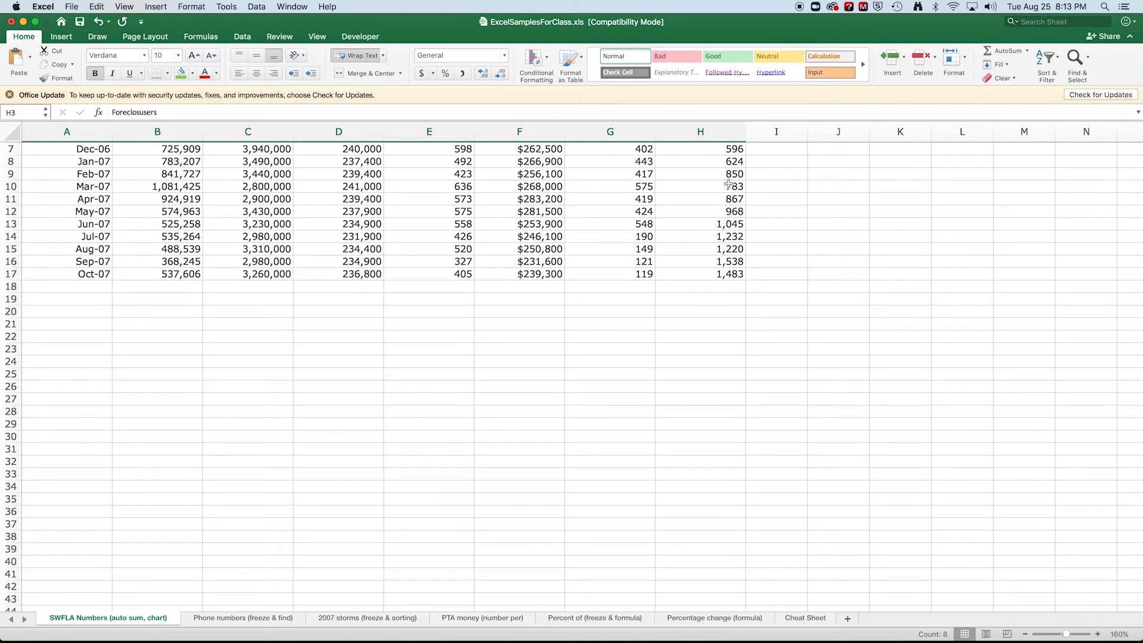
pyautogui.scroll(3, 327, 309)
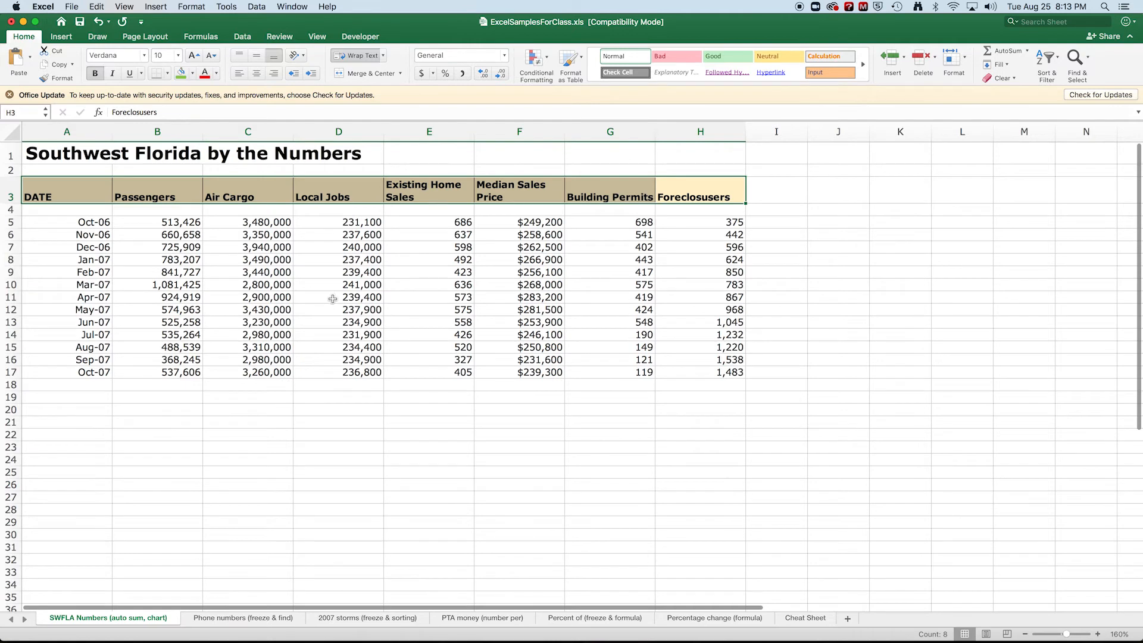
pyautogui.click(68, 210)
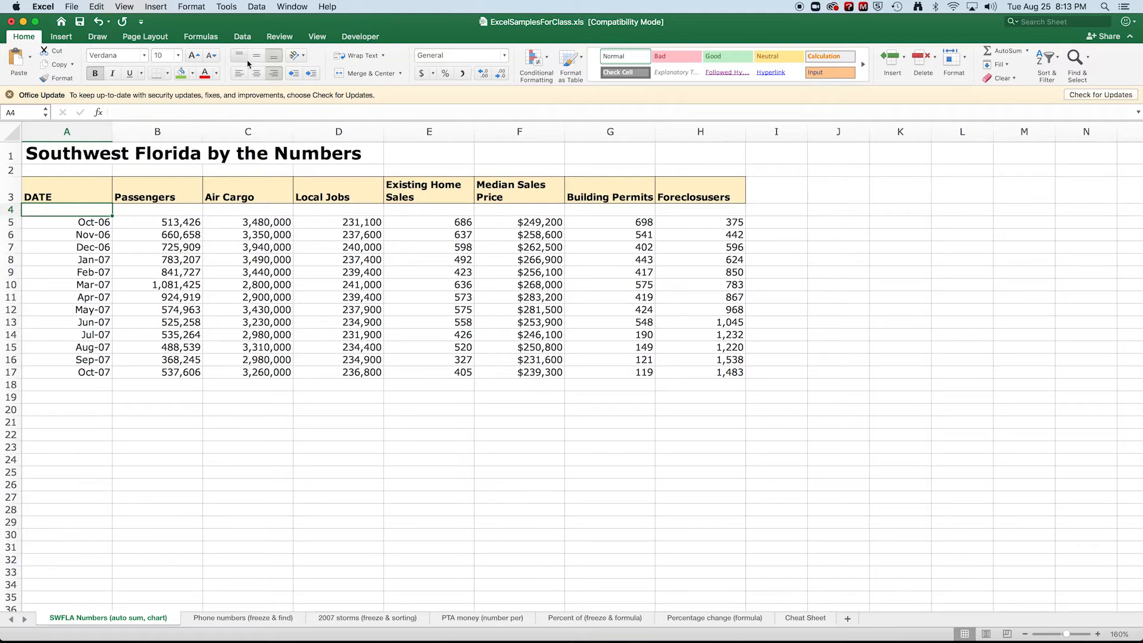
pyautogui.click(288, 6)
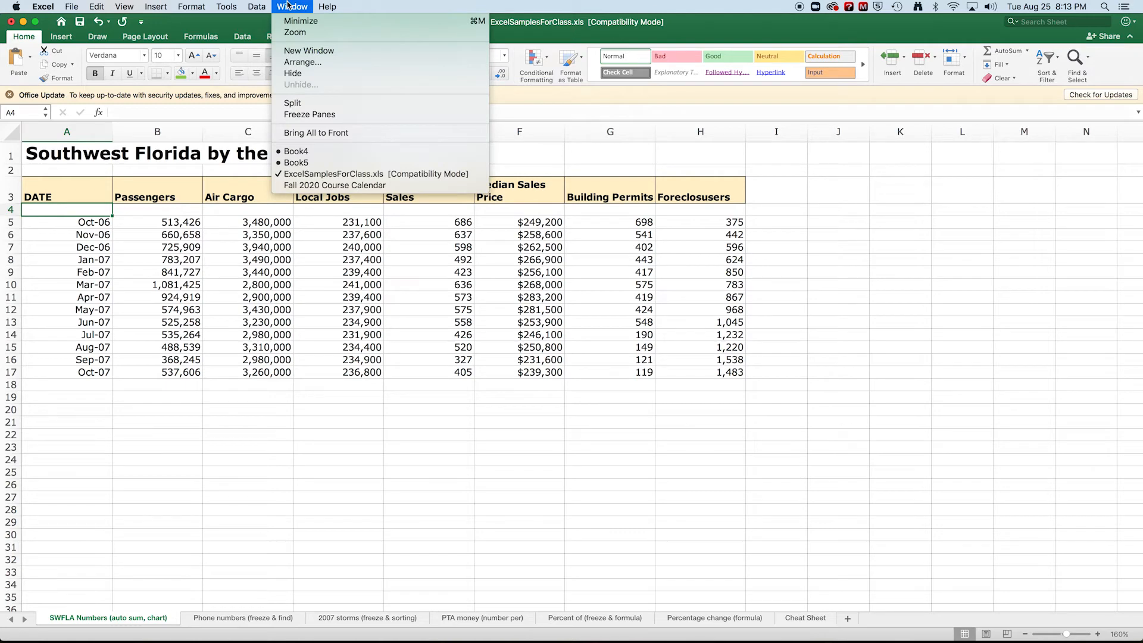
pyautogui.click(328, 117)
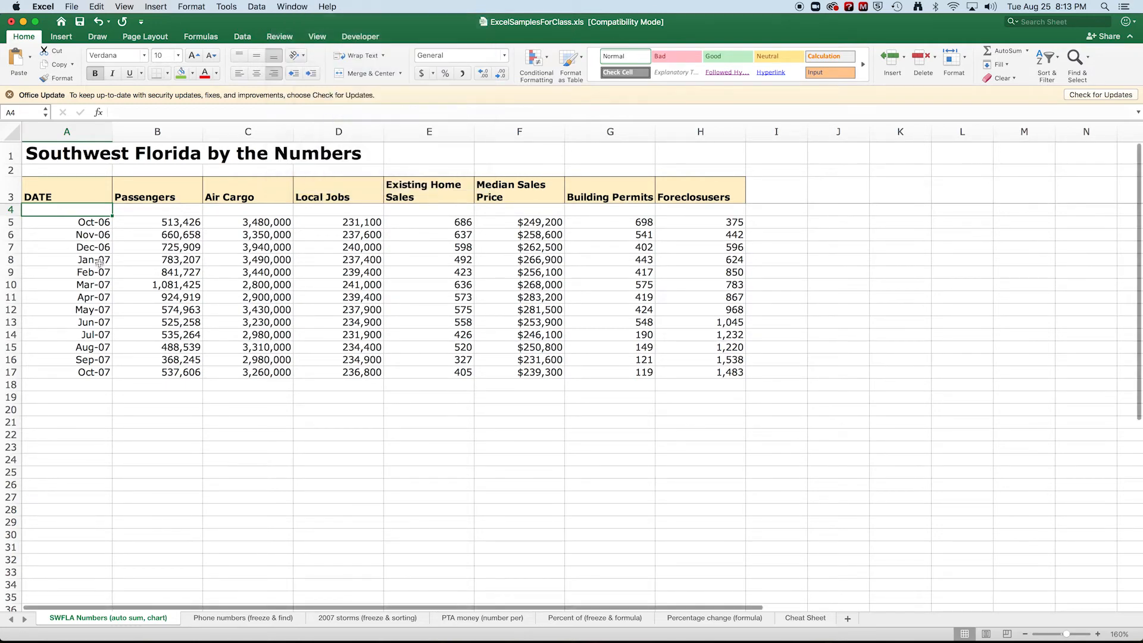
# Examine how the title and header rows behave while moving through the data rows.
pyautogui.scroll(-5, 133, 249)
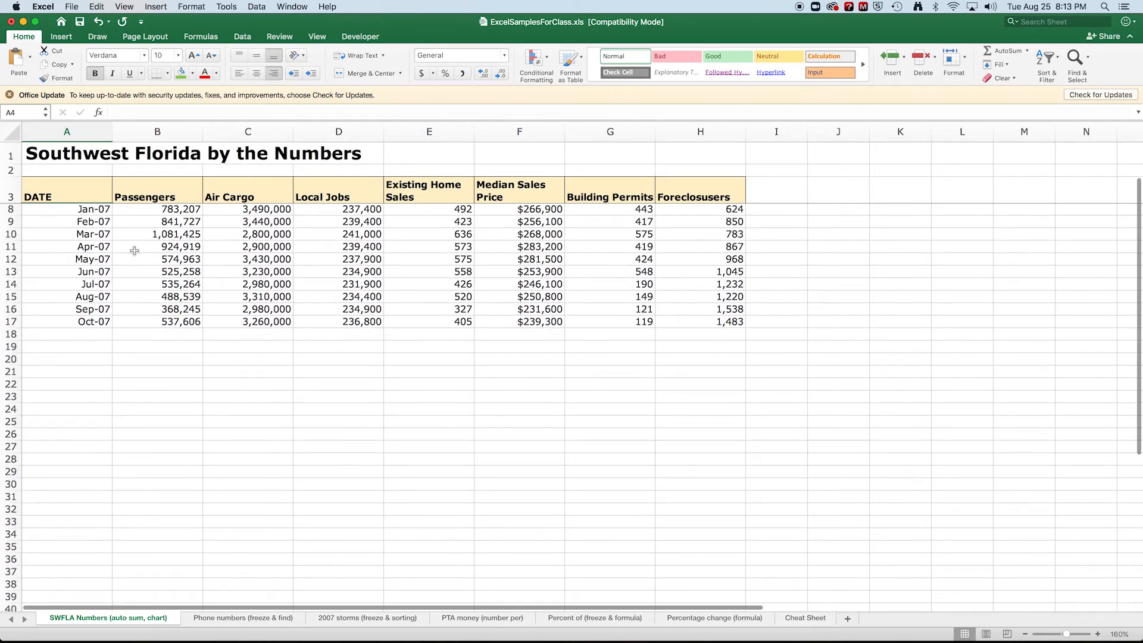
pyautogui.scroll(-3, 134, 252)
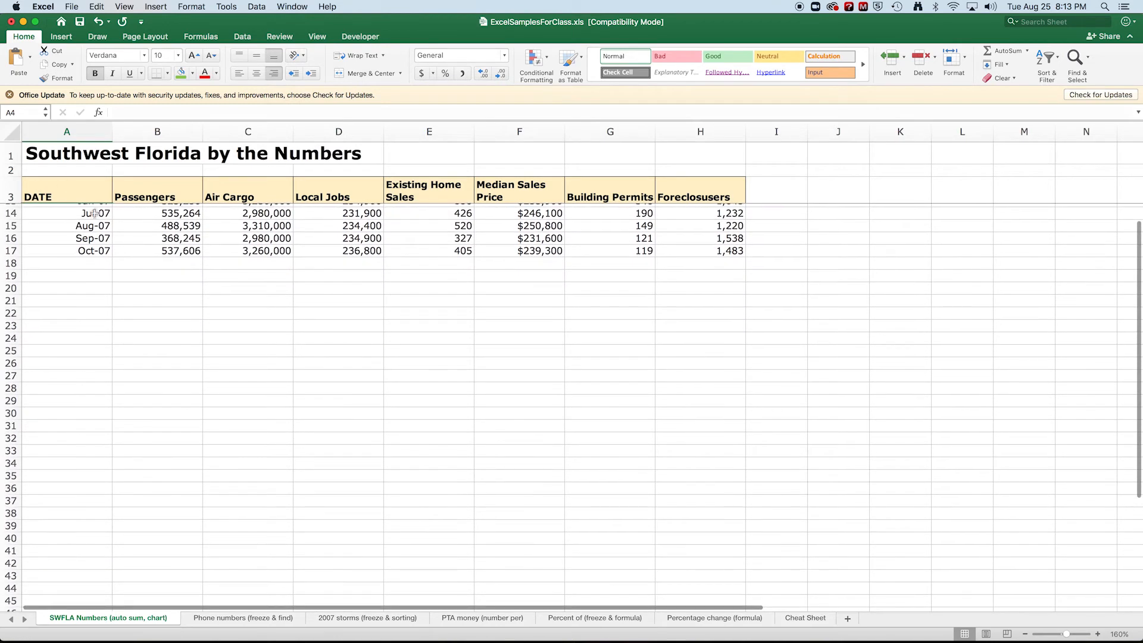
pyautogui.scroll(-1, 303, 276)
pyautogui.scroll(-3, 304, 275)
pyautogui.scroll(8, 304, 276)
pyautogui.scroll(2, 304, 276)
pyautogui.scroll(-5, 304, 277)
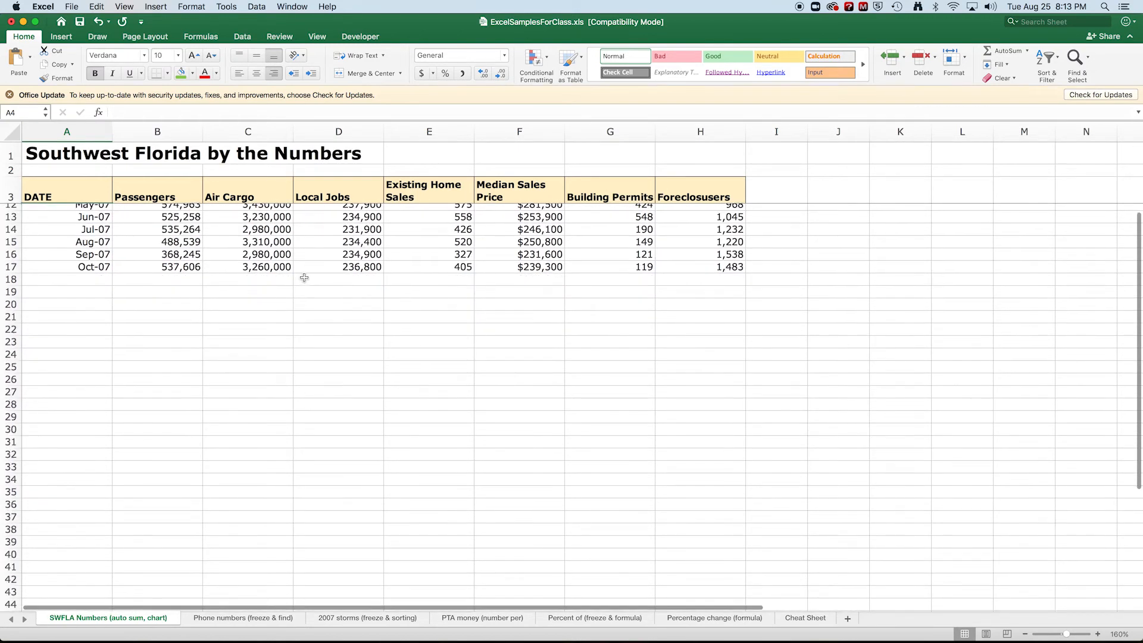
pyautogui.scroll(6, 303, 278)
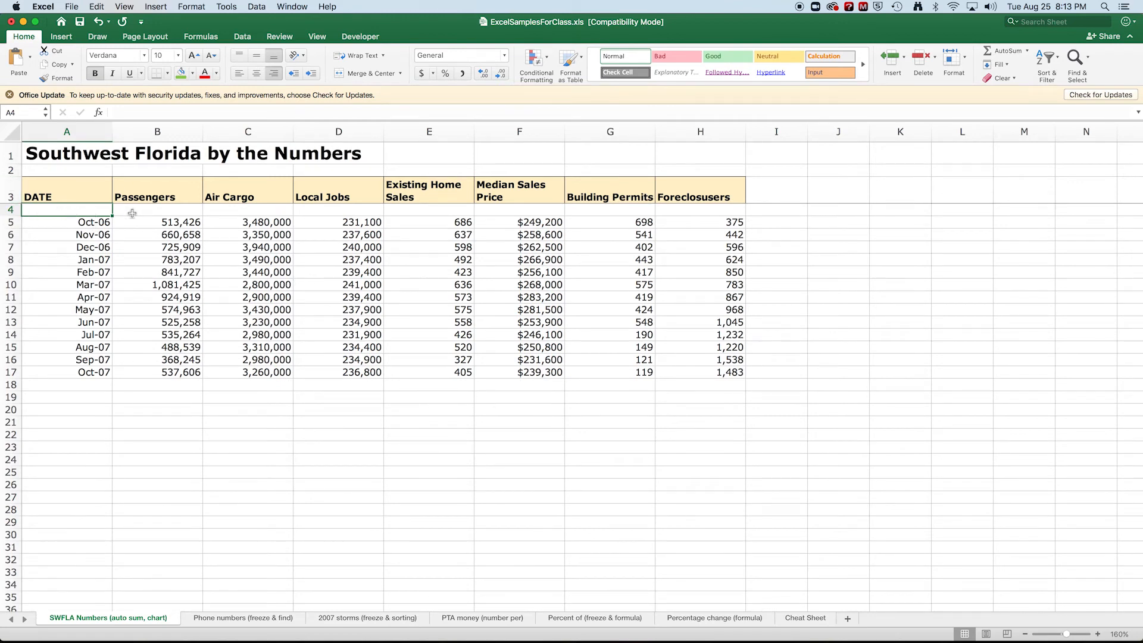
# Replace the existing freeze with panes frozen at cell B4, locking the title and header rows and the DATE column.
pyautogui.click(288, 6)
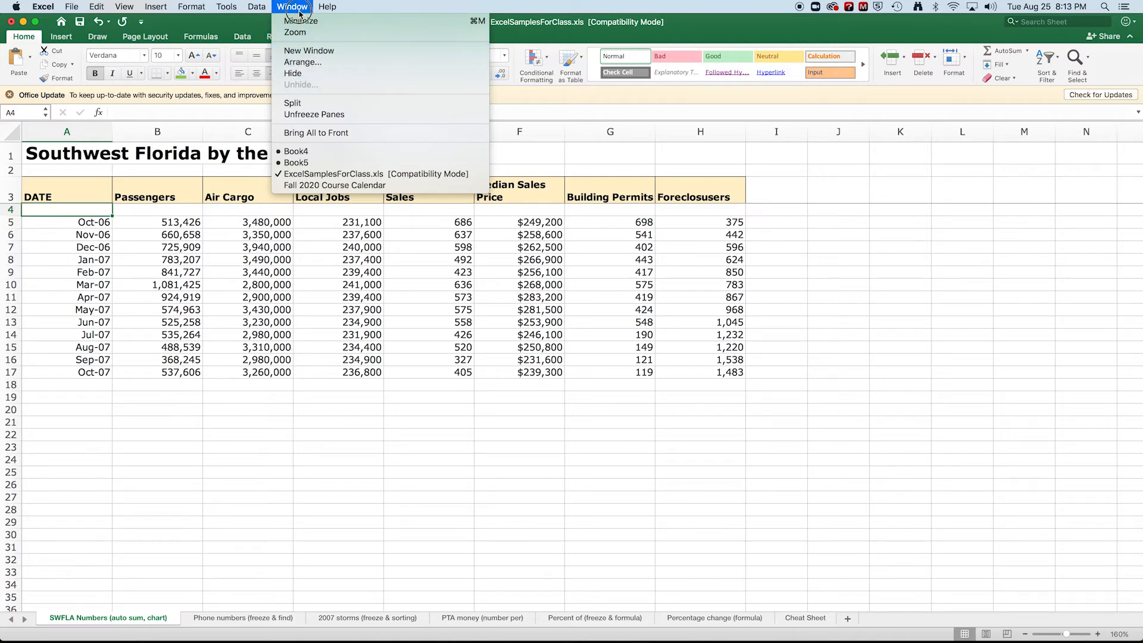
pyautogui.click(309, 114)
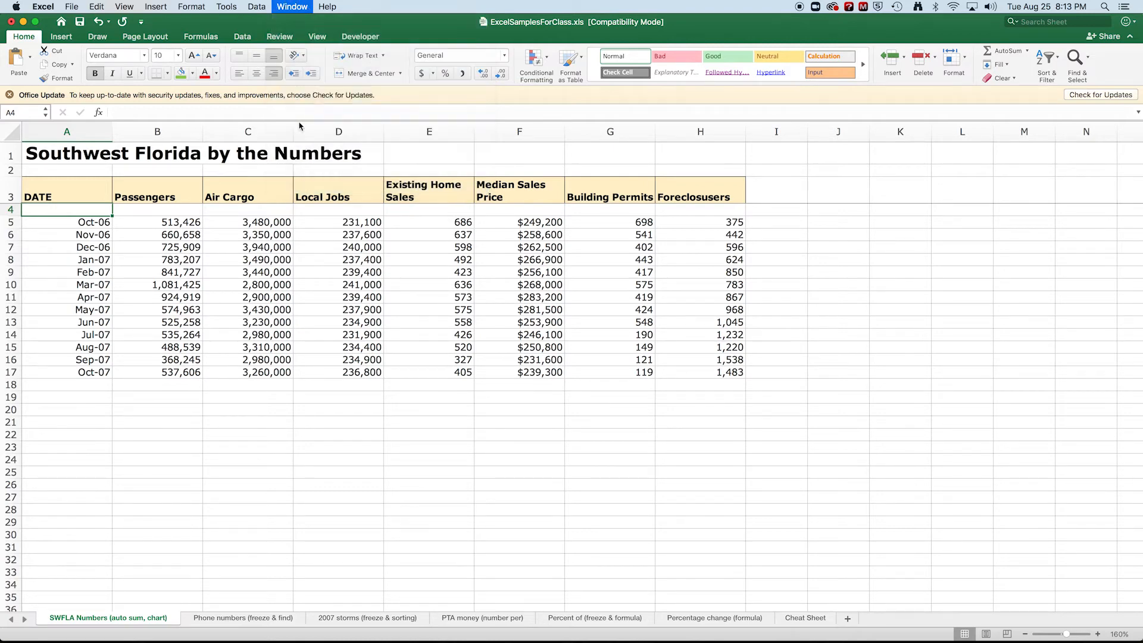
pyautogui.click(137, 212)
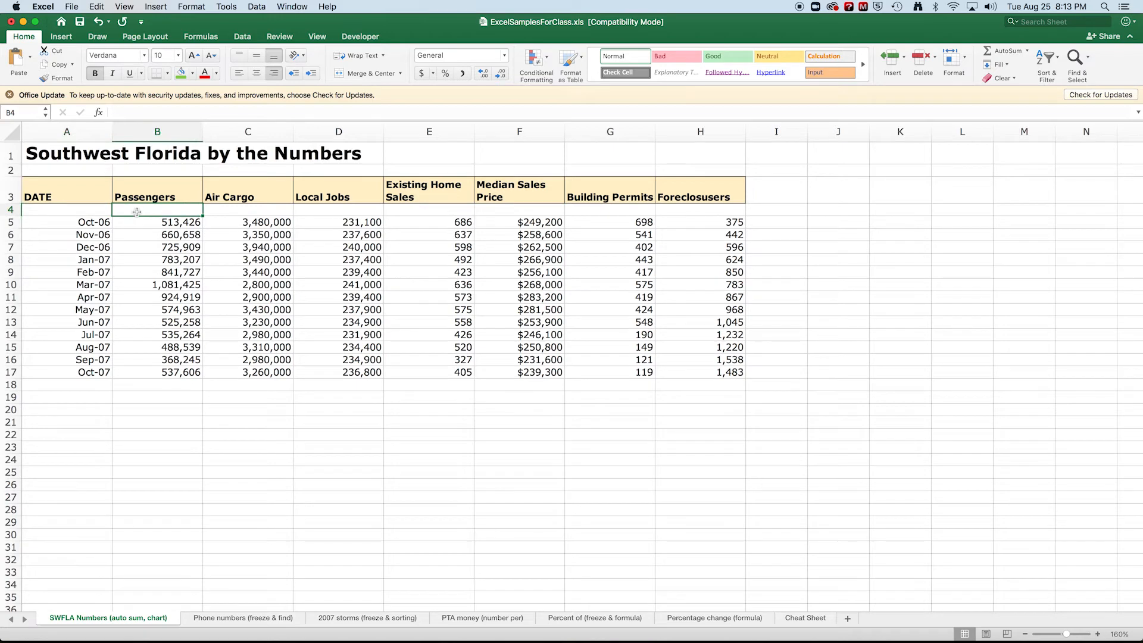
pyautogui.click(292, 6)
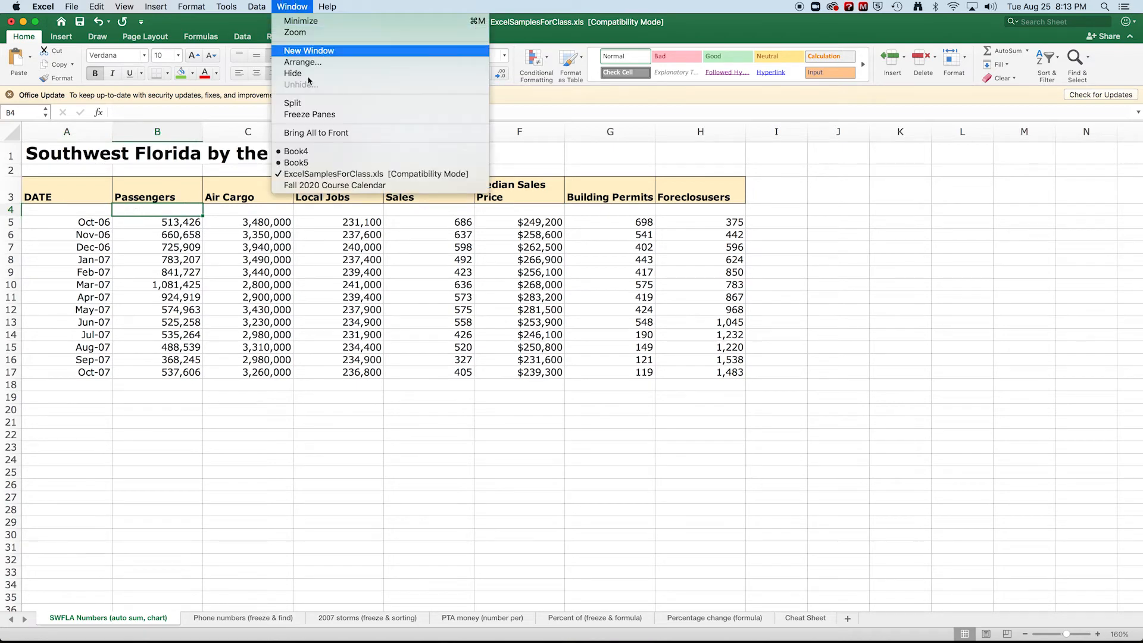
pyautogui.click(309, 114)
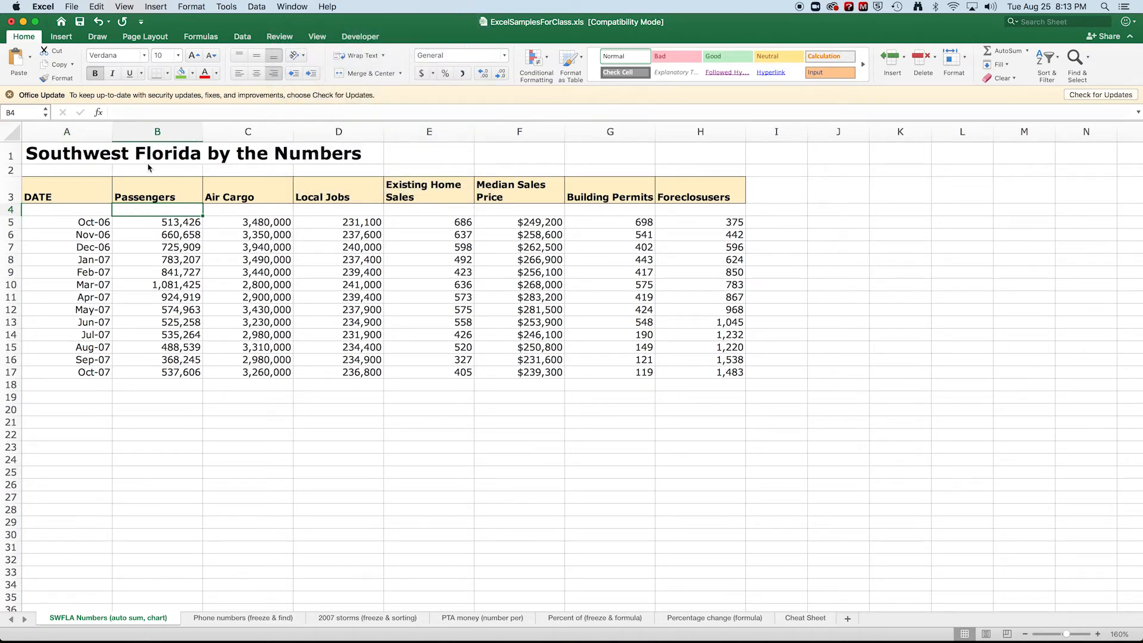
# Examine how the frozen header rows and DATE column behave while moving vertically and horizontally through the data.
pyautogui.scroll(-5, 220, 228)
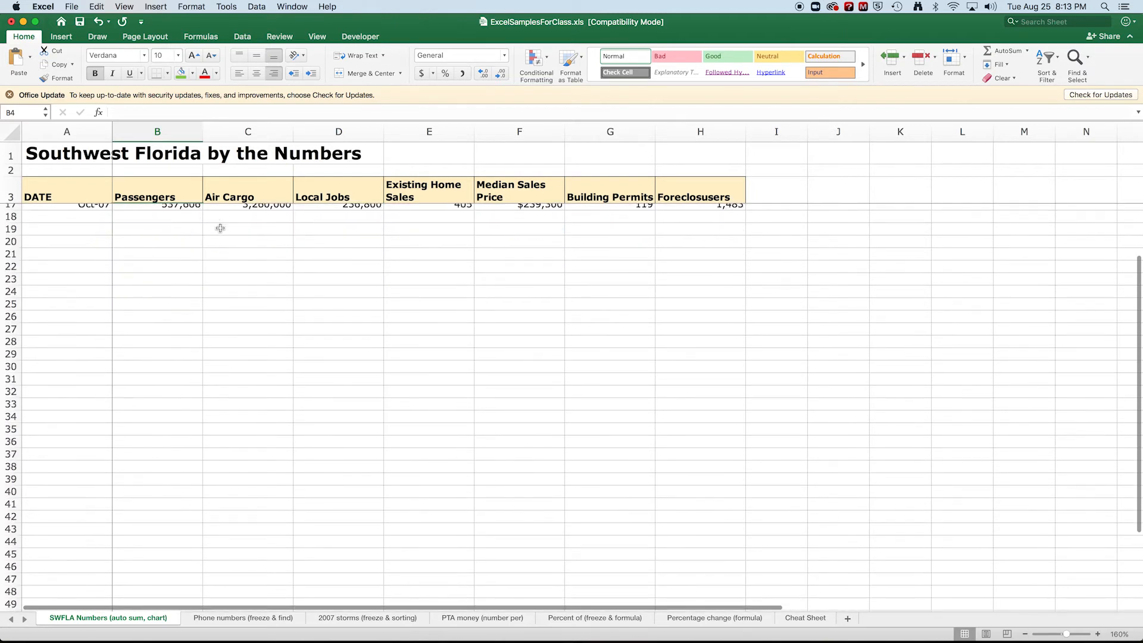
pyautogui.scroll(5, 220, 228)
pyautogui.scroll(-5, 219, 229)
pyautogui.scroll(1, 217, 230)
pyautogui.hscroll(5, 218, 231)
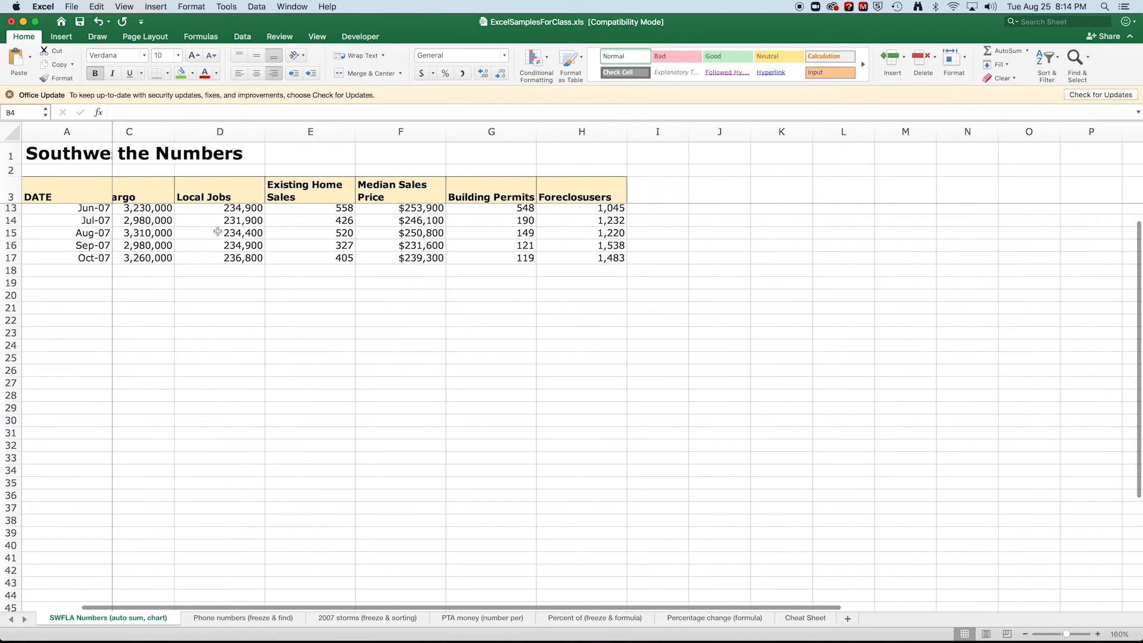
pyautogui.hscroll(2, 218, 231)
pyautogui.hscroll(-3, 217, 231)
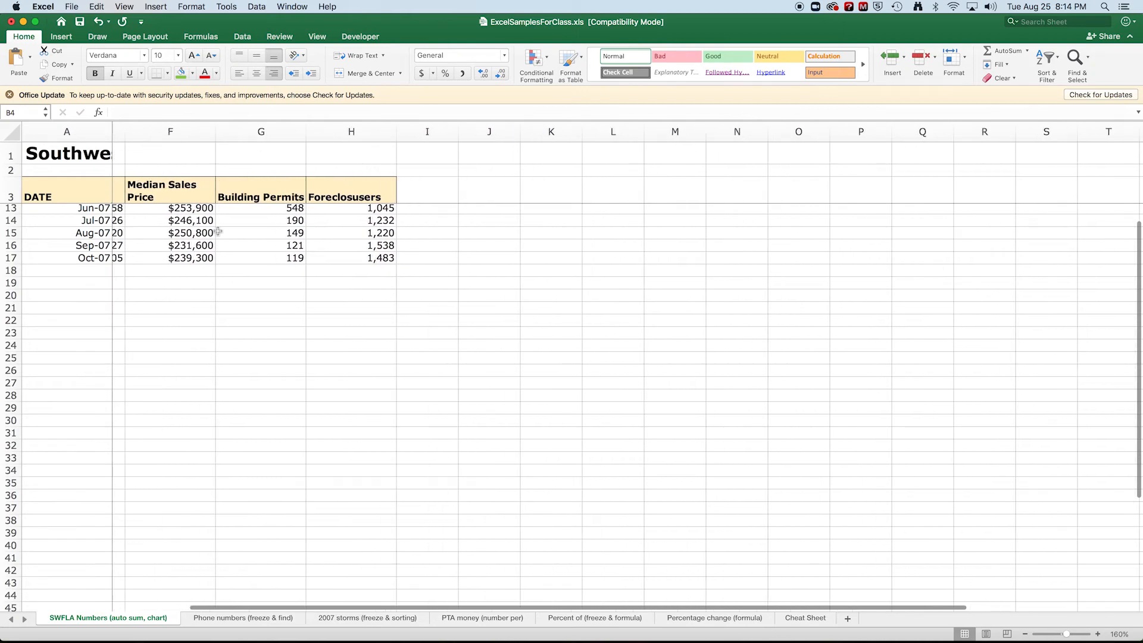
pyautogui.hscroll(-5, 218, 231)
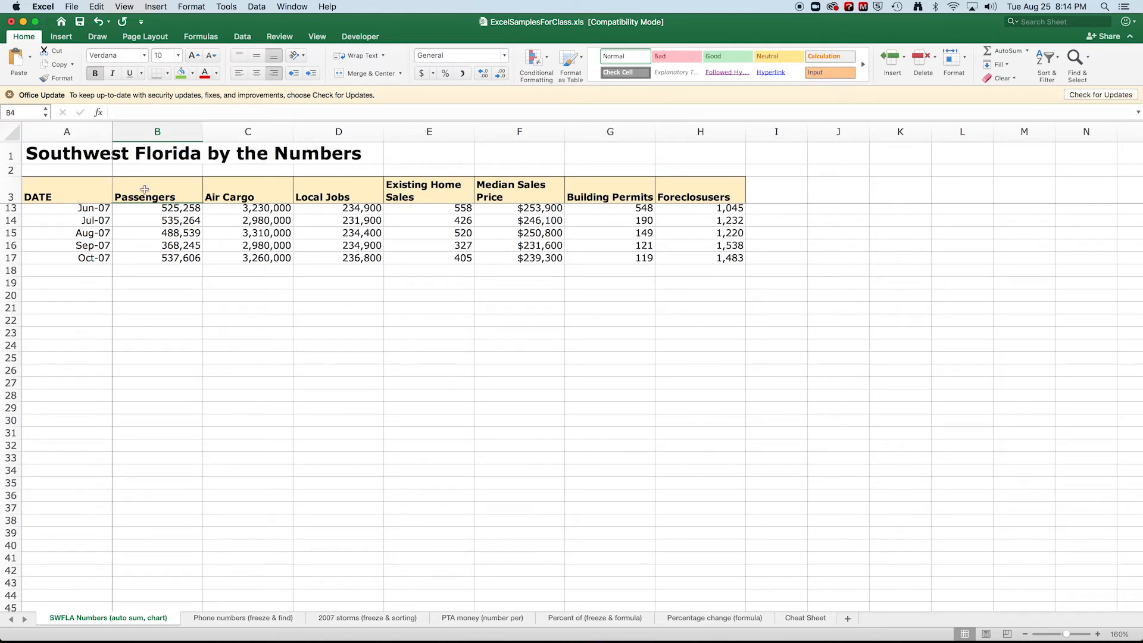
pyautogui.scroll(1, 223, 237)
pyautogui.scroll(5, 224, 236)
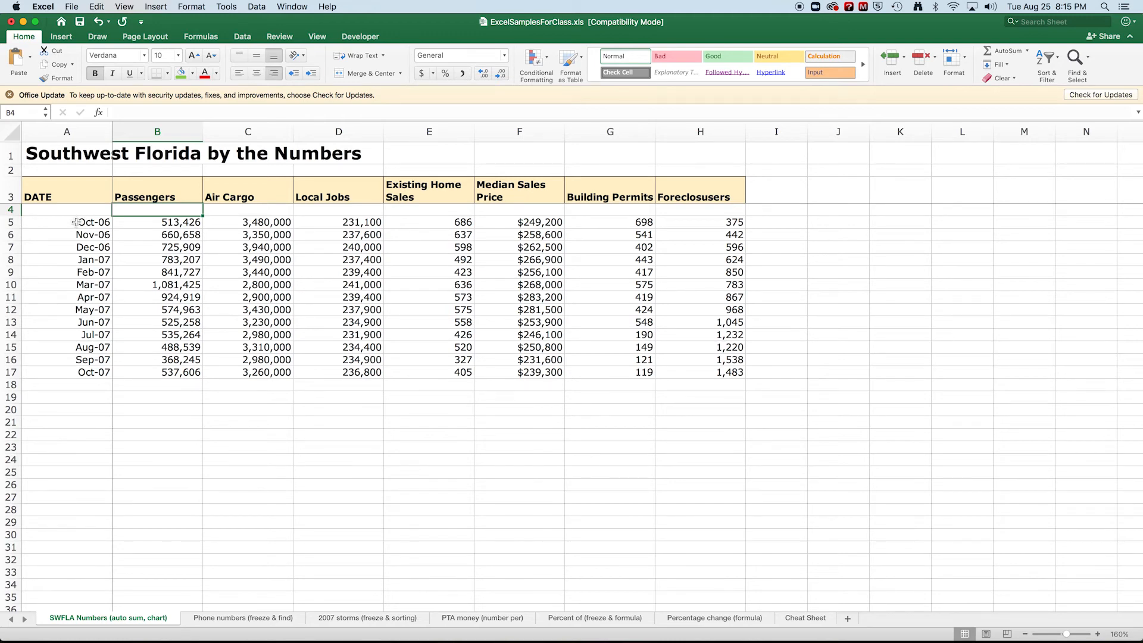
# Copy the date, passenger and air cargo data in A5:C17 and paste it transposed at cell A23.
pyautogui.moveTo(75, 222); pyautogui.dragTo(260, 372)
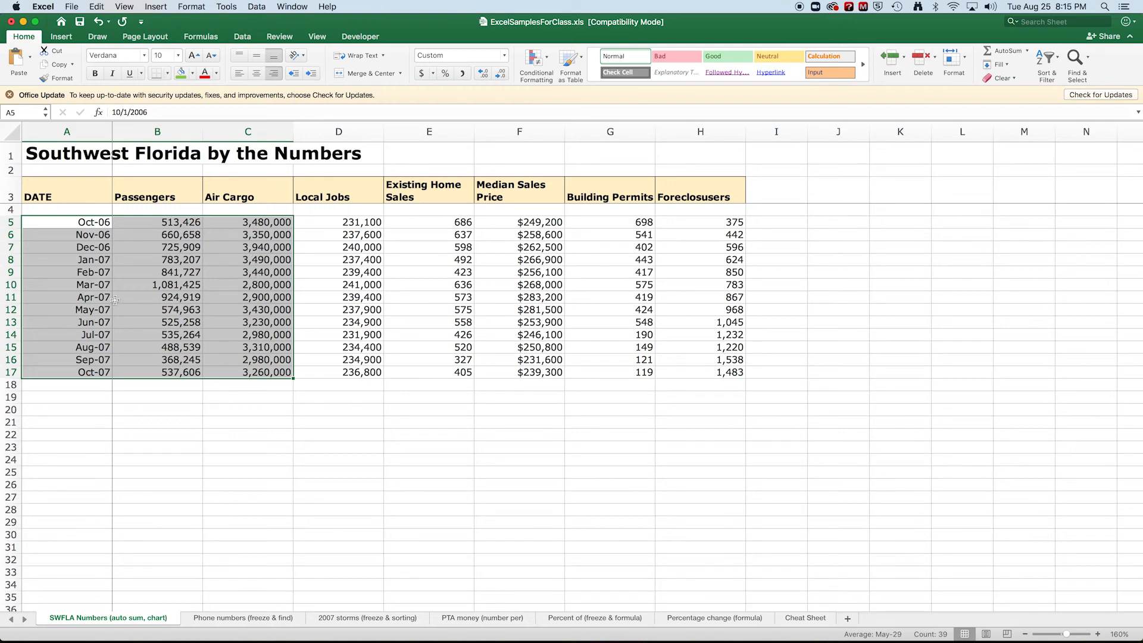
pyautogui.press('super+c')
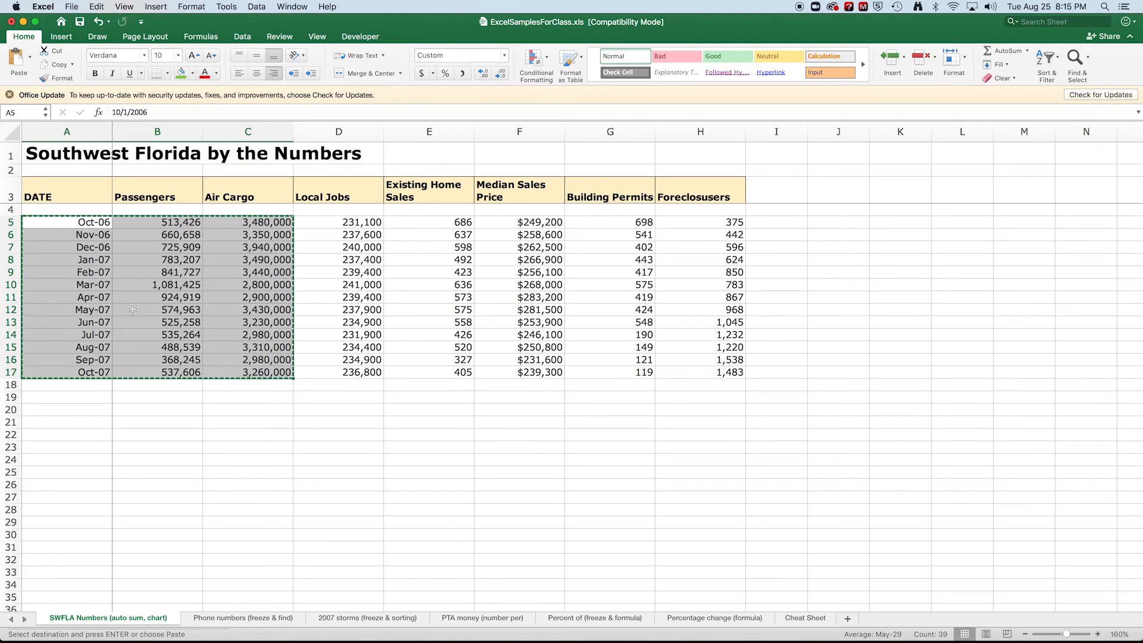
pyautogui.scroll(-1, 132, 308)
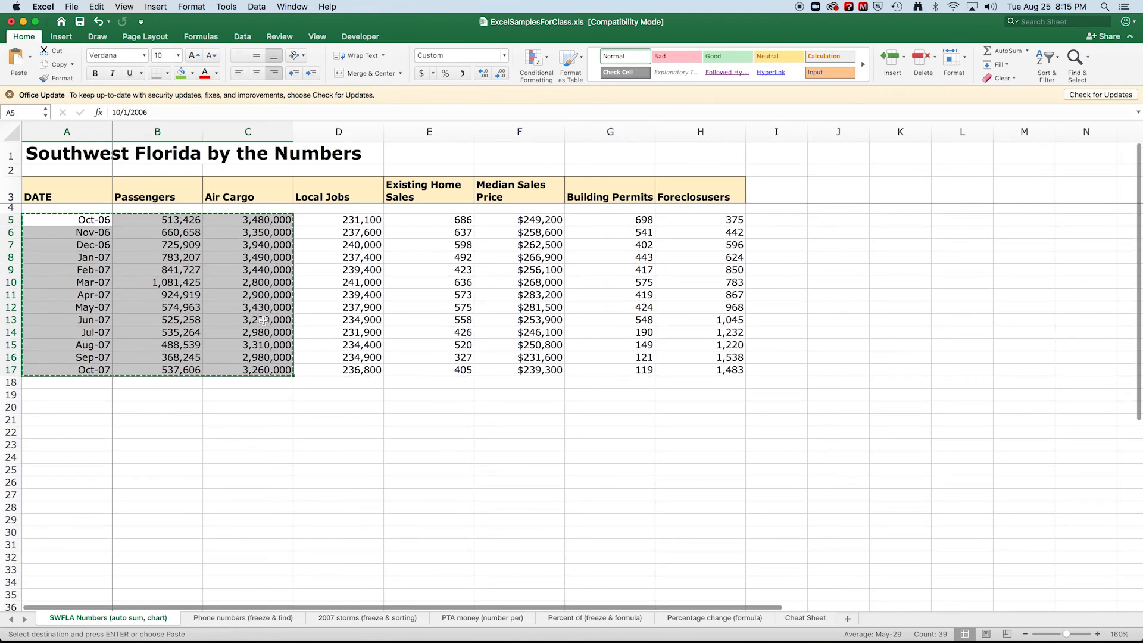
pyautogui.click(81, 445)
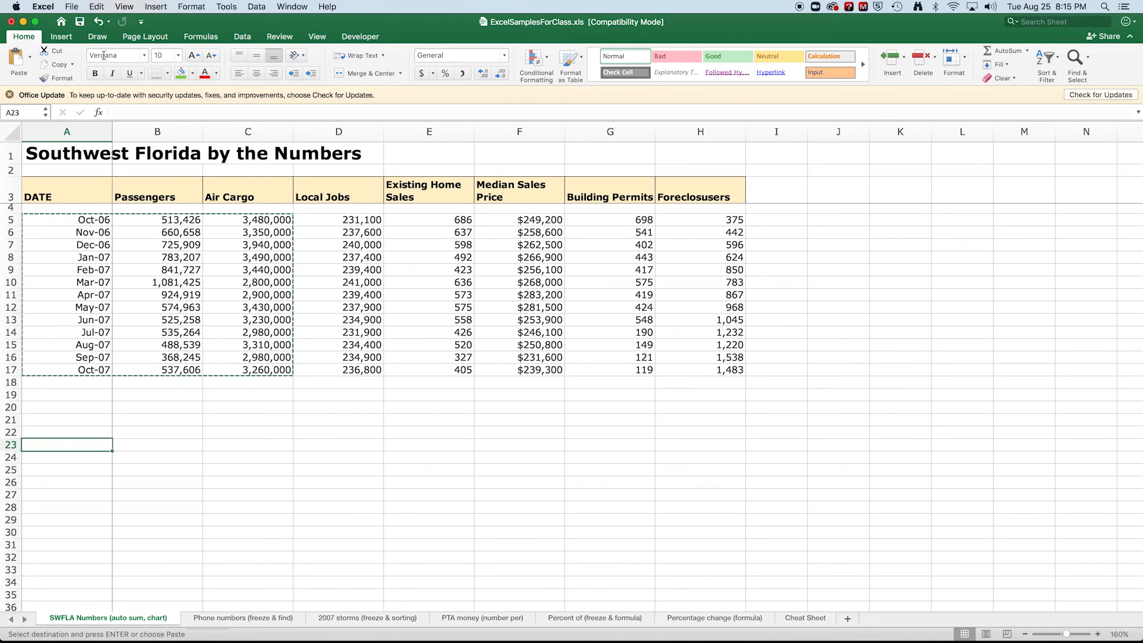
pyautogui.click(97, 7)
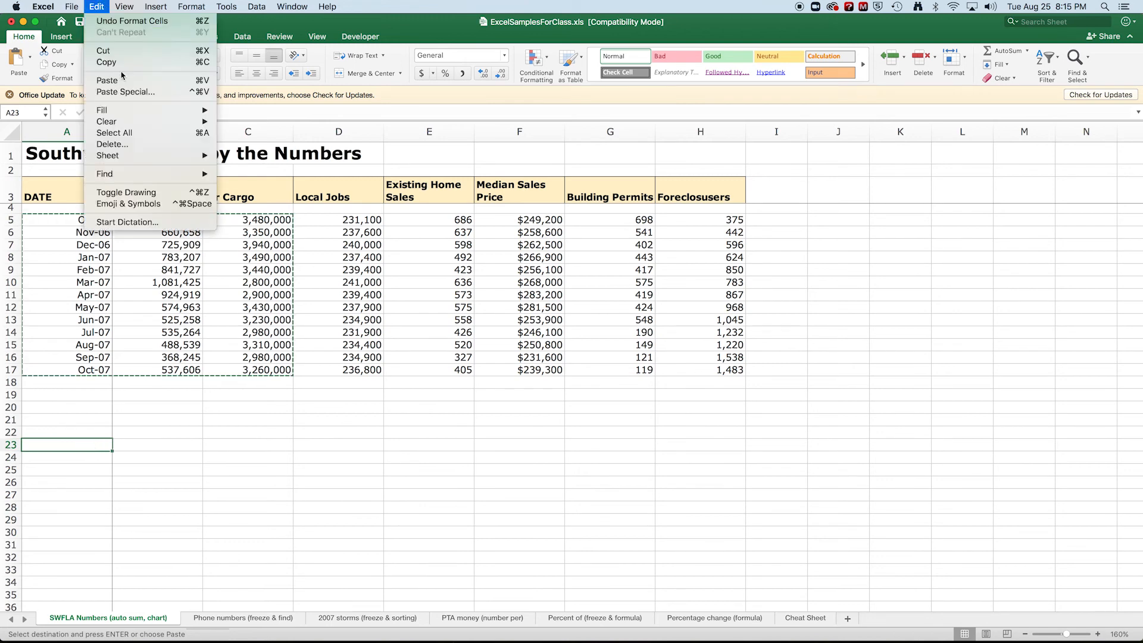
pyautogui.click(126, 92)
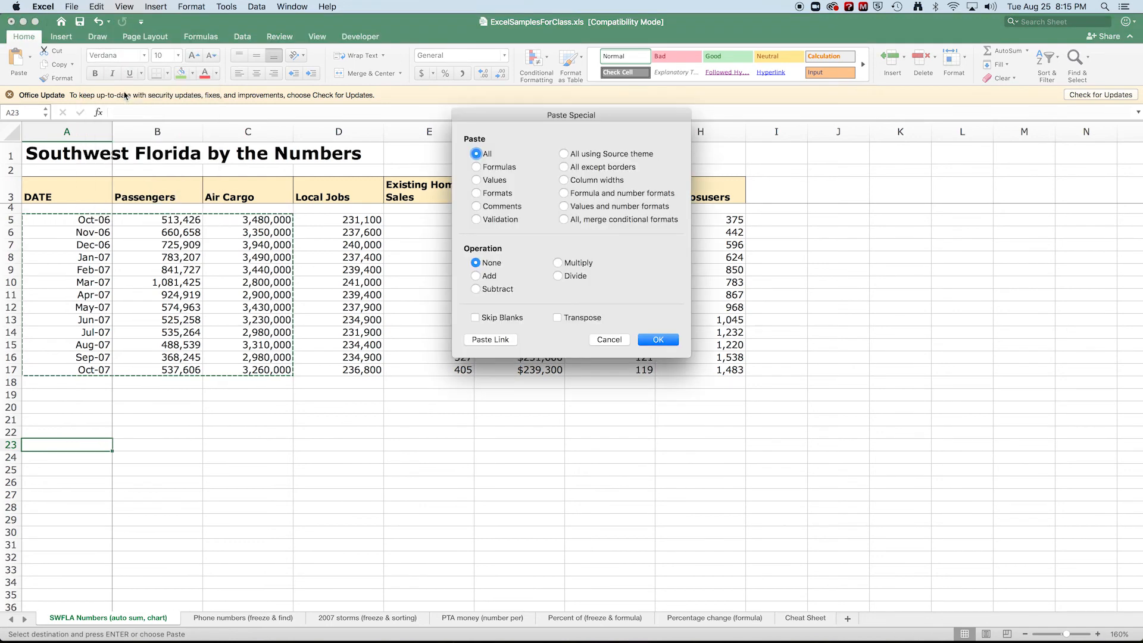
pyautogui.moveTo(492, 119); pyautogui.dragTo(369, 281)
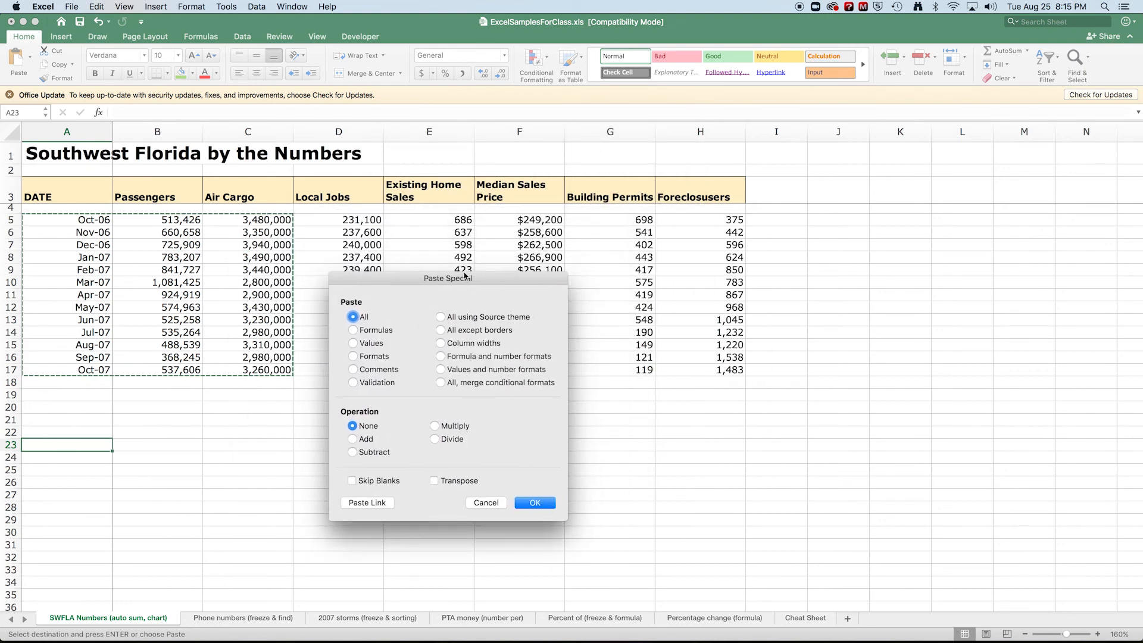
pyautogui.click(434, 482)
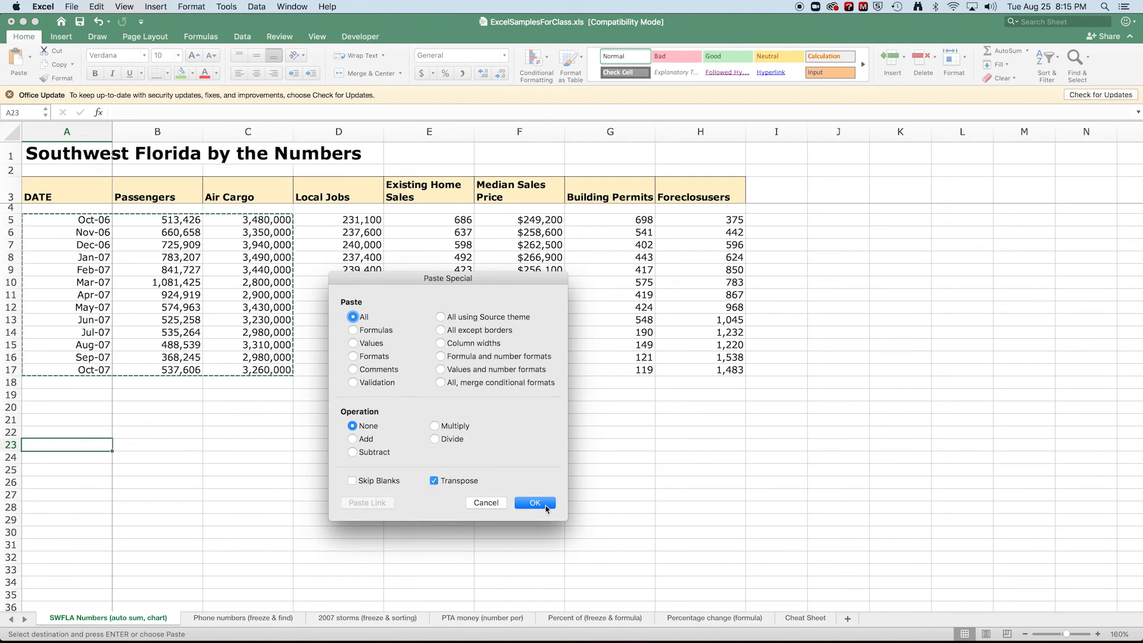
pyautogui.click(534, 503)
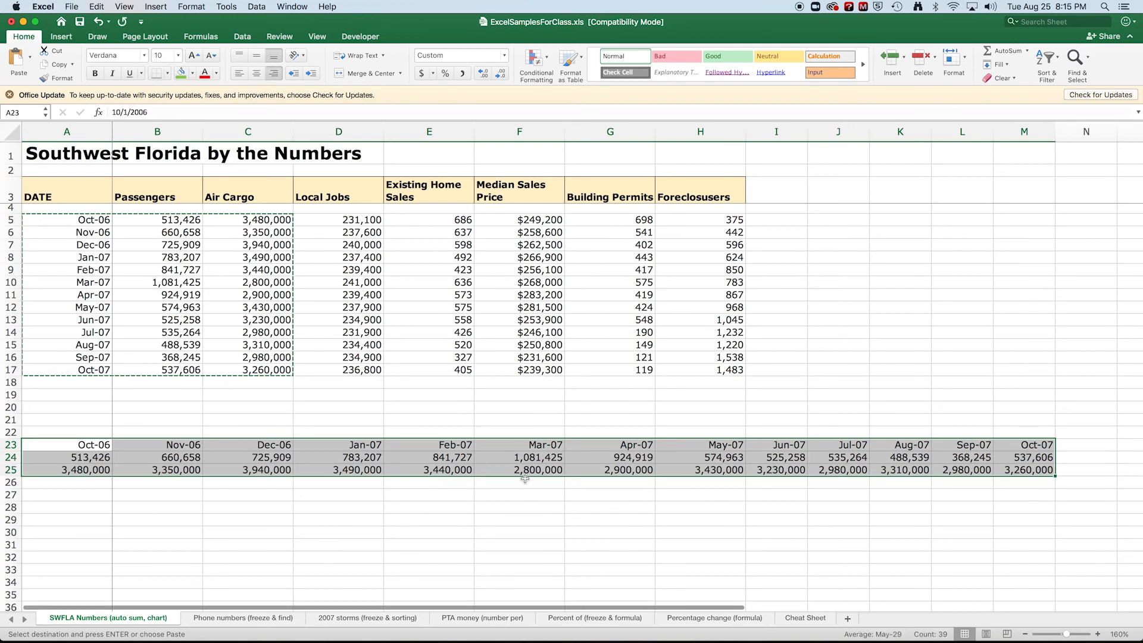